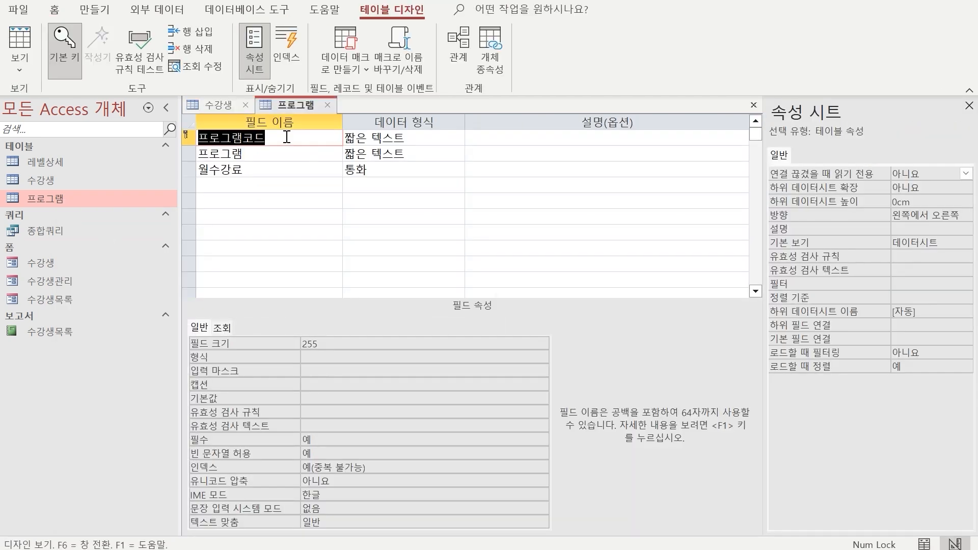
# Step: Set the input mask of the 프로그램코드 field to >LLL00
pyautogui.click(341, 371)
pyautogui.write('>LLL')
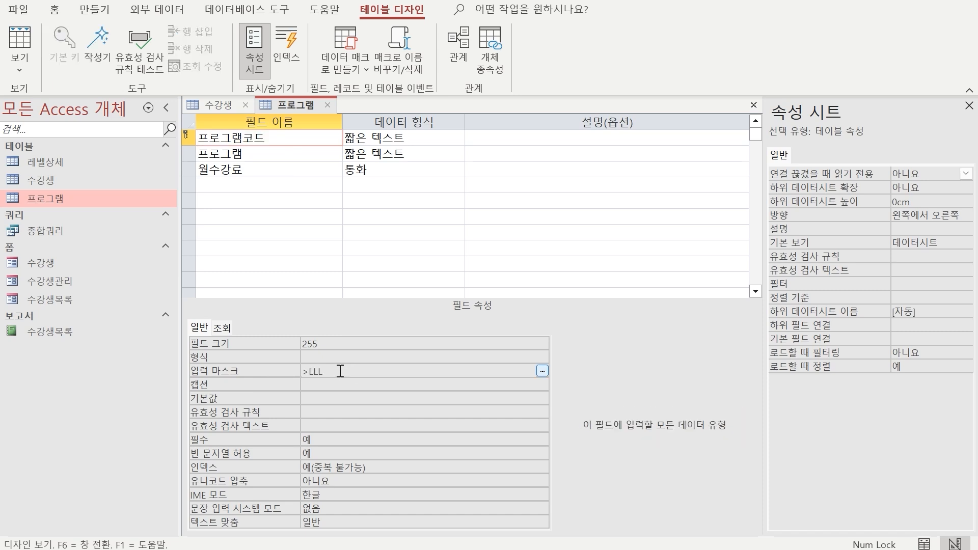
pyautogui.write('00')
# Step: Set the caption of the 프로그램 field to 수강과목 and save the table design
pyautogui.click(275, 154)
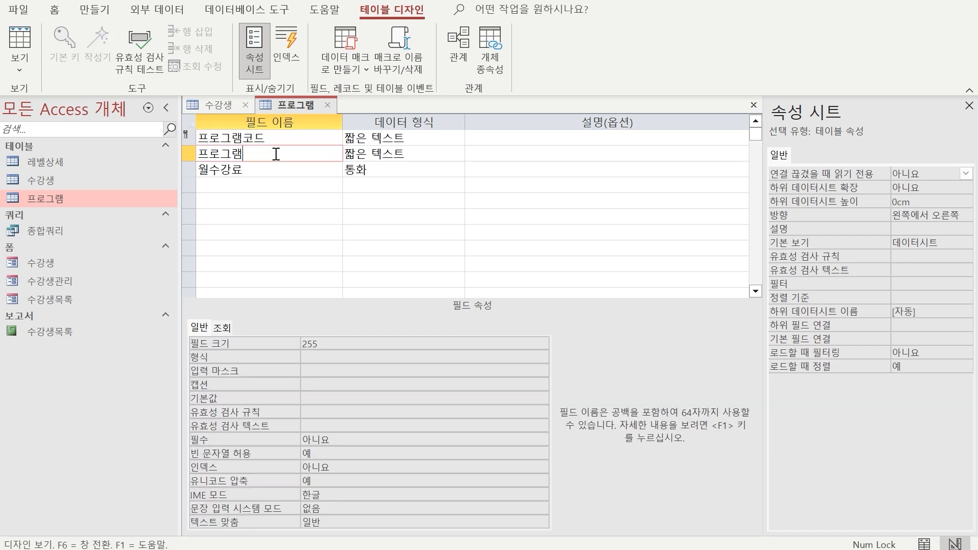
pyautogui.click(315, 386)
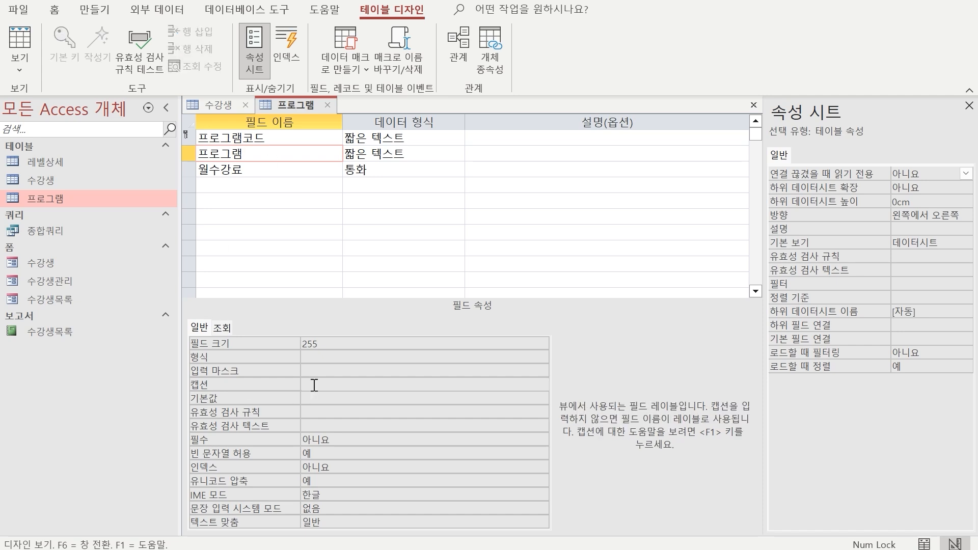
pyautogui.write('수강과목')
pyautogui.rightClick(284, 102)
pyautogui.click(313, 114)
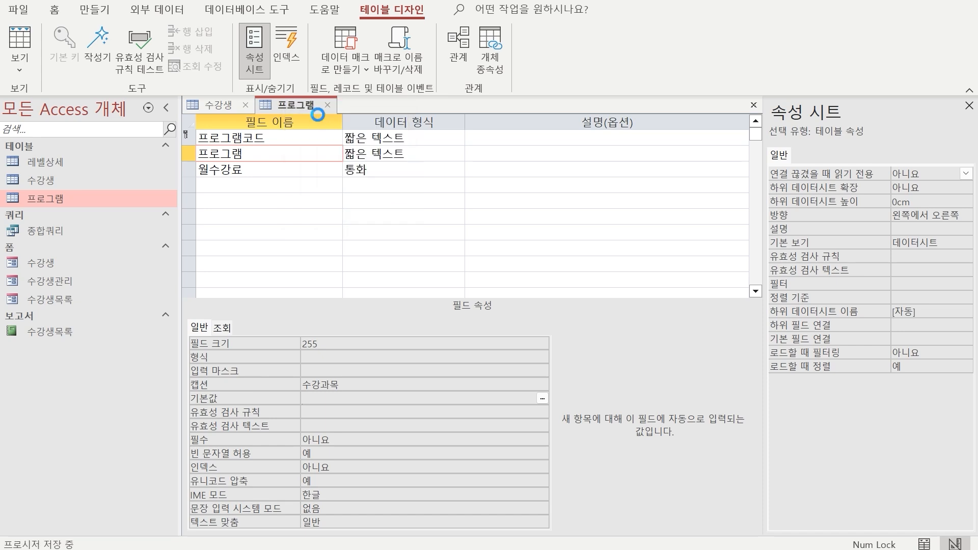
# Step: Open the 프로그램 table's records and enter ABC02 as a new record's 프로그램코드, changing its digits to make ABC77
pyautogui.doubleClick(42, 194)
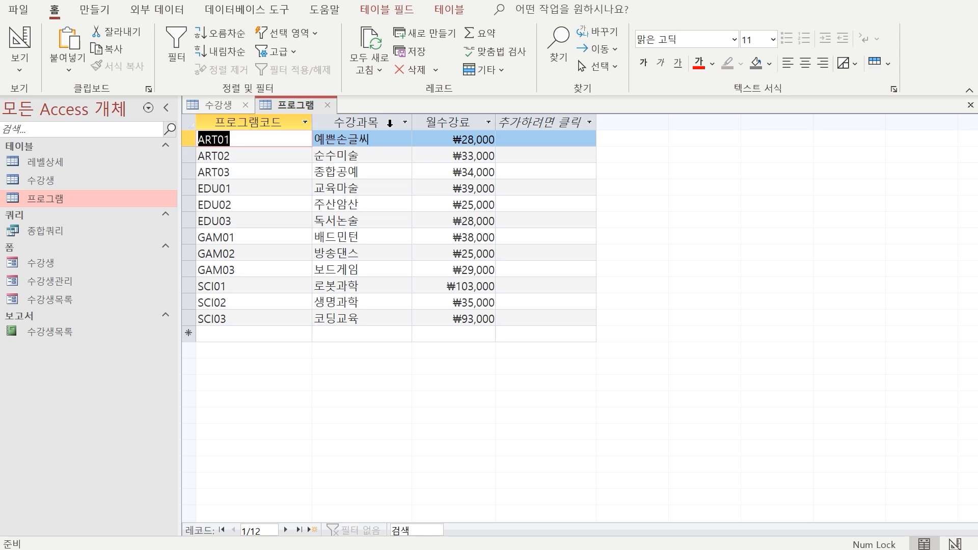
pyautogui.click(225, 337)
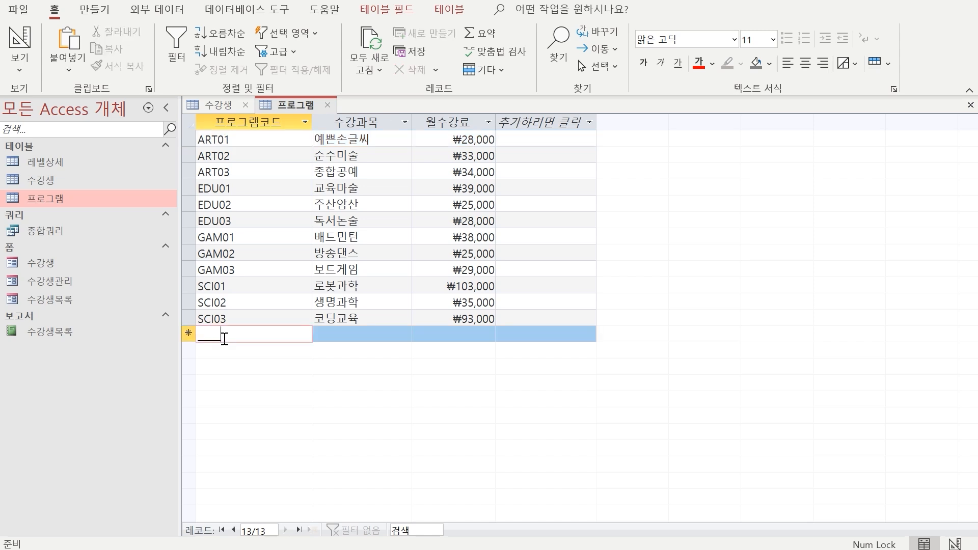
pyautogui.write('ABC02')
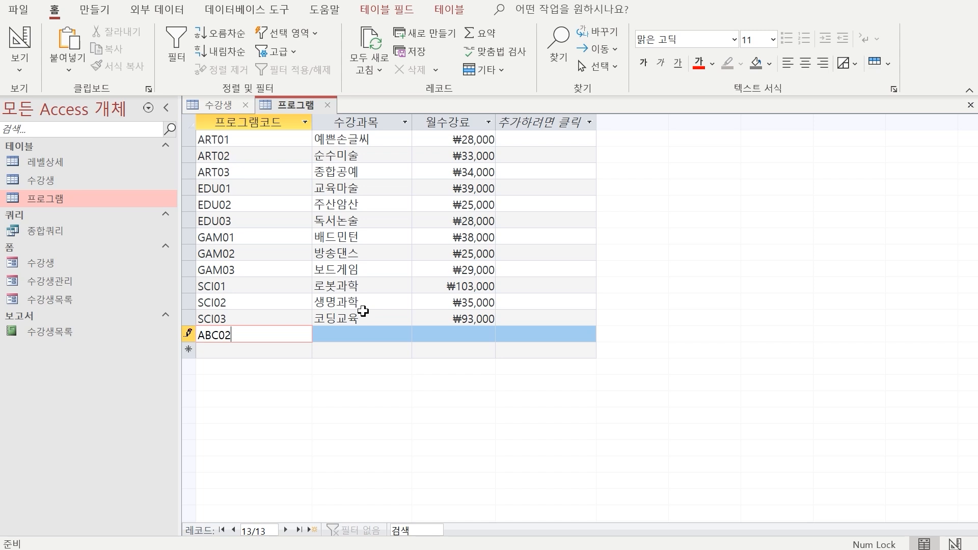
pyautogui.press('BackSpace')
pyautogui.press('BackSpace')
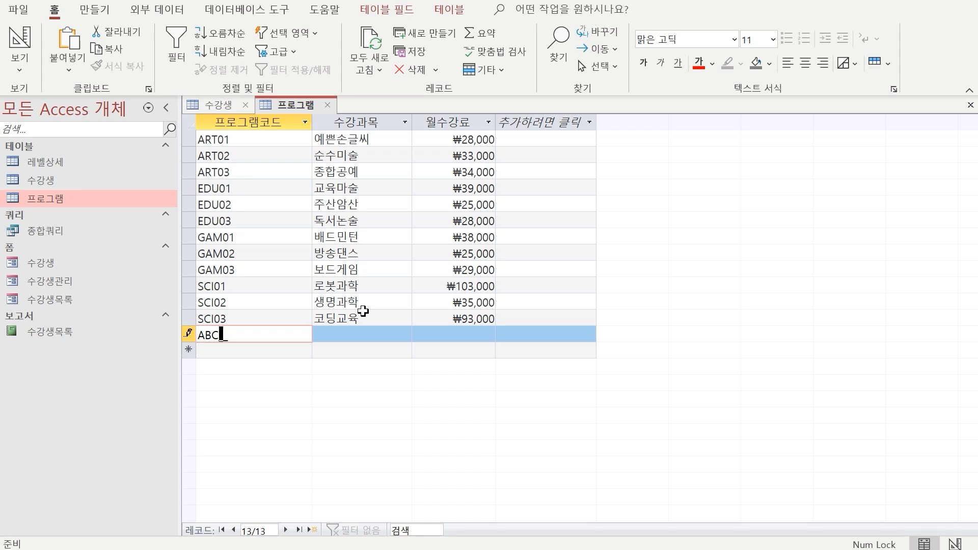
pyautogui.write('77')
pyautogui.press('Tab')
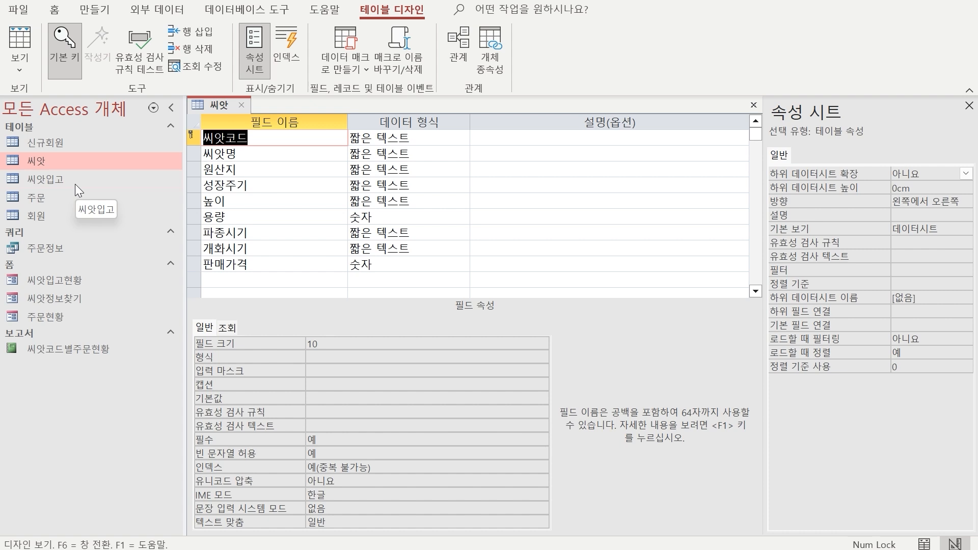
# Step: Set the validation rule of the 씨앗명 field to InStr([씨앗명]," ")=0 and save the 씨앗 table design
pyautogui.click(258, 153)
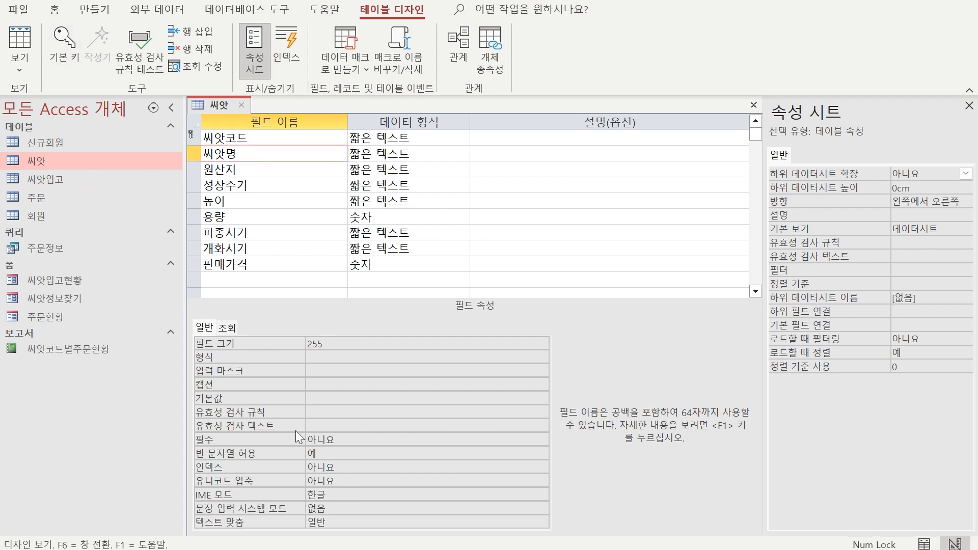
pyautogui.click(334, 411)
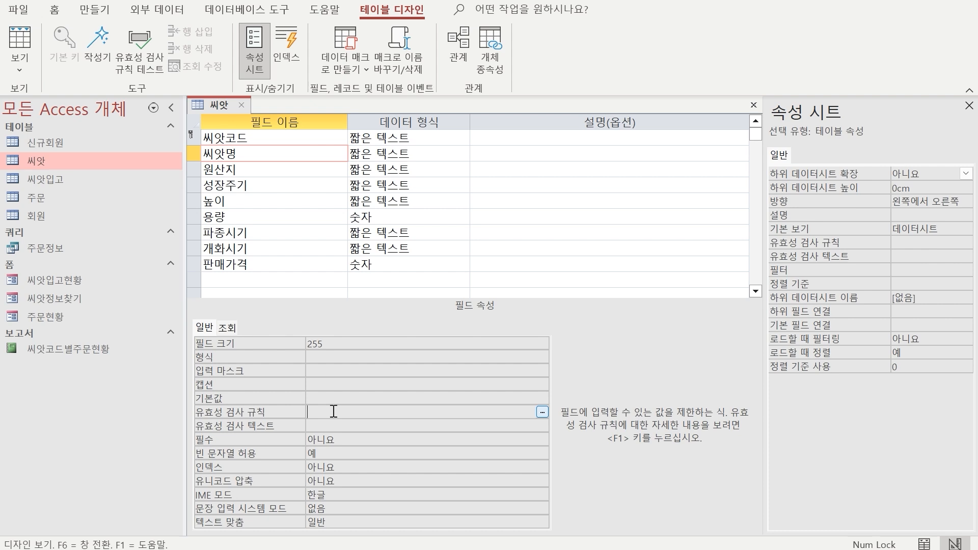
pyautogui.write('InStr([씨앗명],')
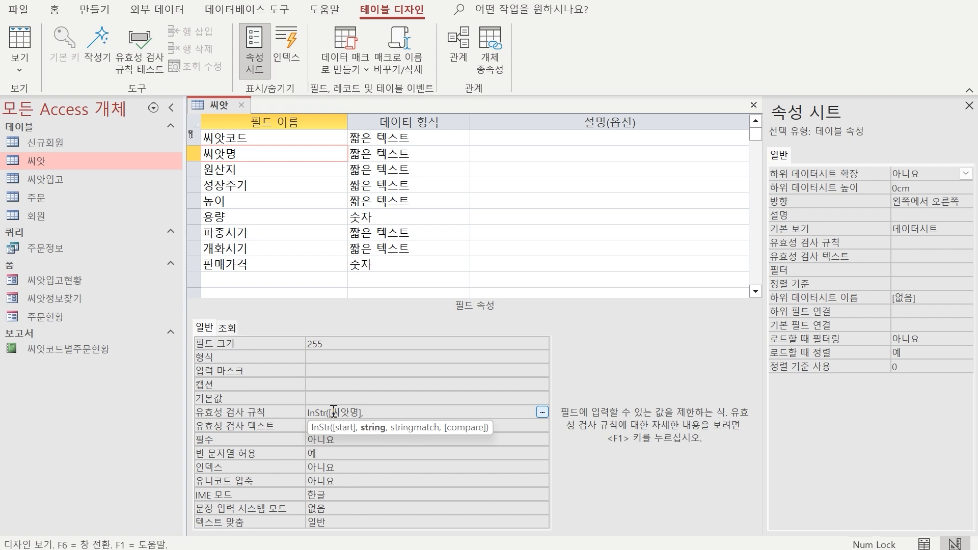
pyautogui.write('" ")')
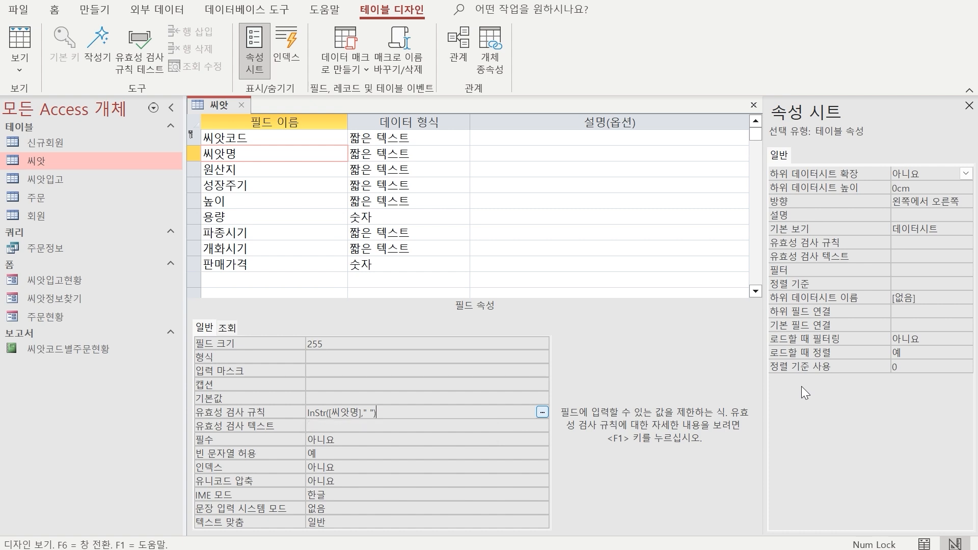
pyautogui.write('=0')
pyautogui.press('Return')
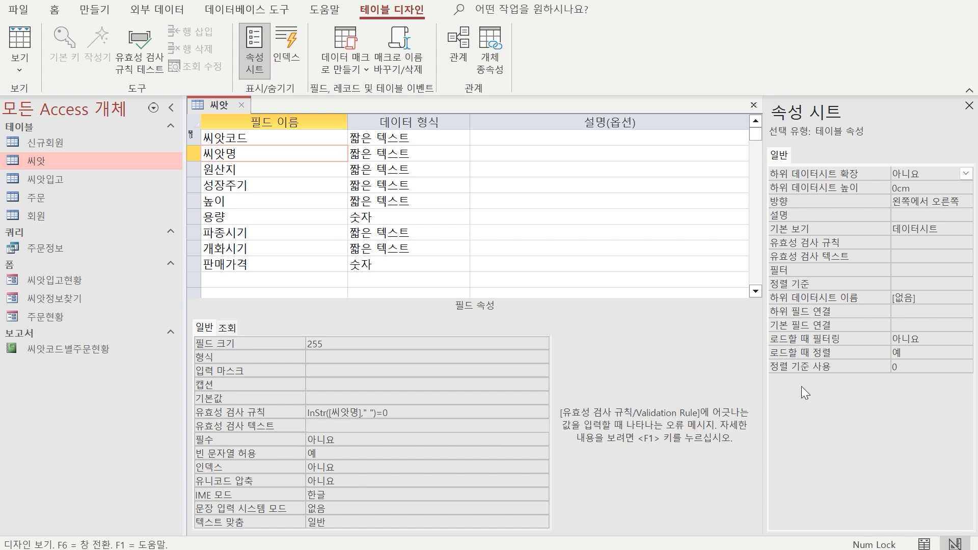
pyautogui.rightClick(216, 104)
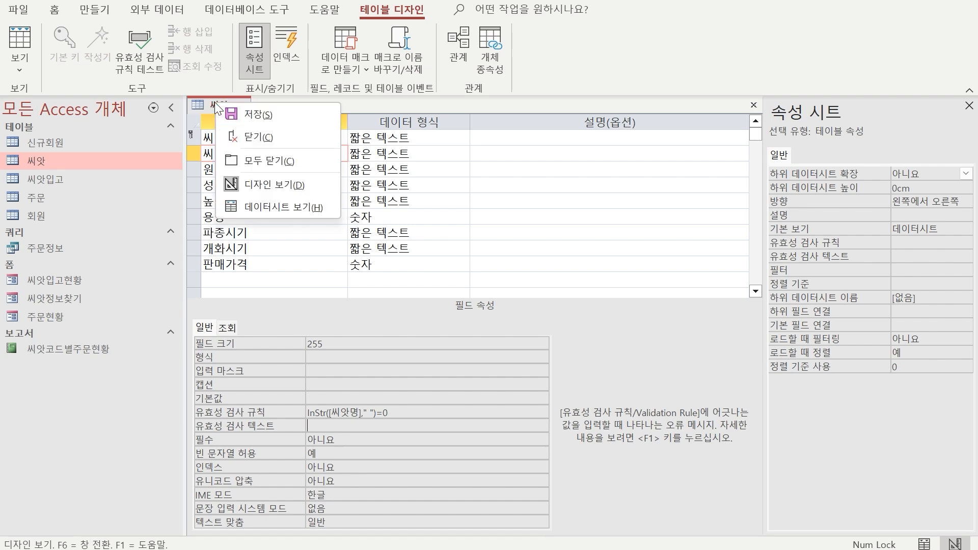
pyautogui.click(264, 116)
pyautogui.click(484, 287)
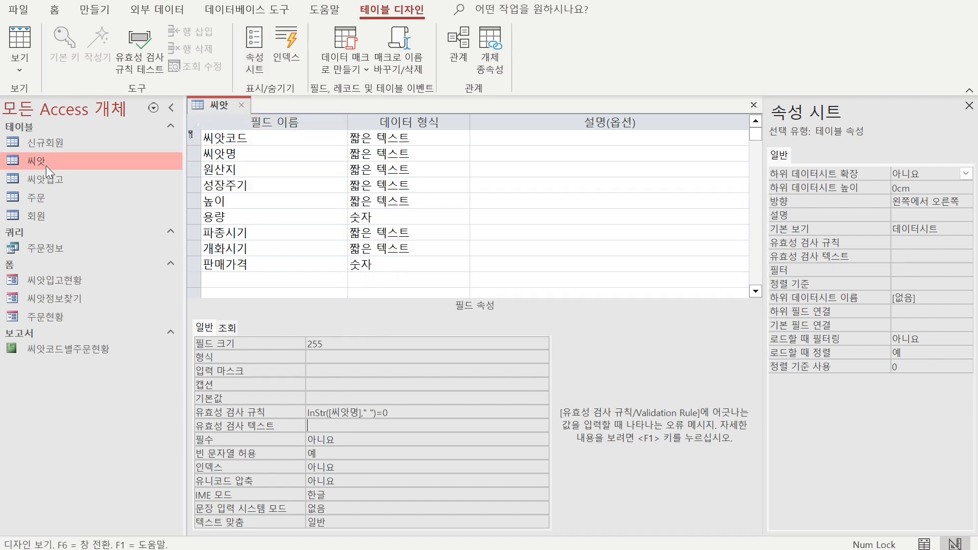
# Step: Open the 씨앗 table's records and try to enter "해 바라기" as the 씨앗명 of a new record
pyautogui.doubleClick(45, 163)
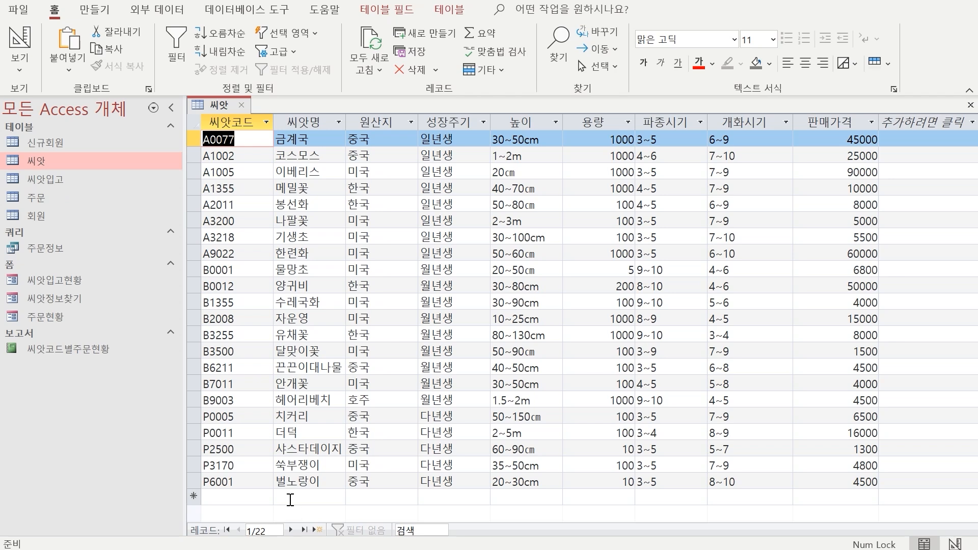
pyautogui.click(291, 499)
pyautogui.write('해 바라기')
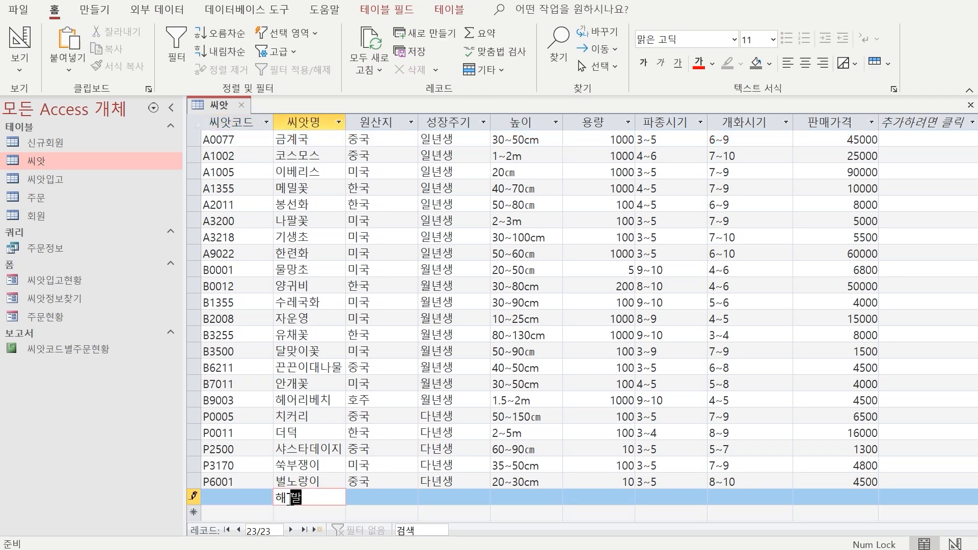
pyautogui.press('Return')
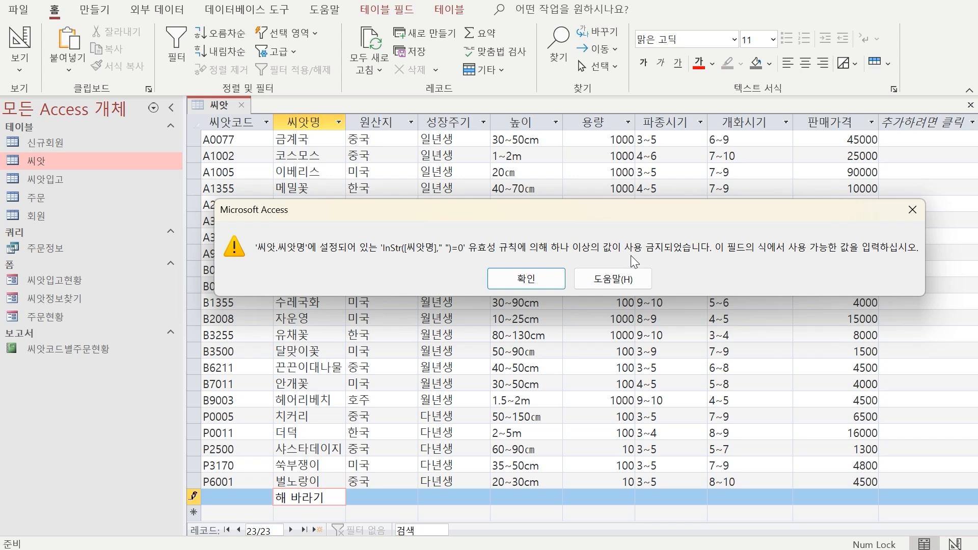
# Step: Remove the space from the new record's 씨앗명 so that it reads 해바라기
pyautogui.click(554, 279)
pyautogui.press('Left')
pyautogui.press('Left')
pyautogui.press('Left')
pyautogui.press('BackSpace')
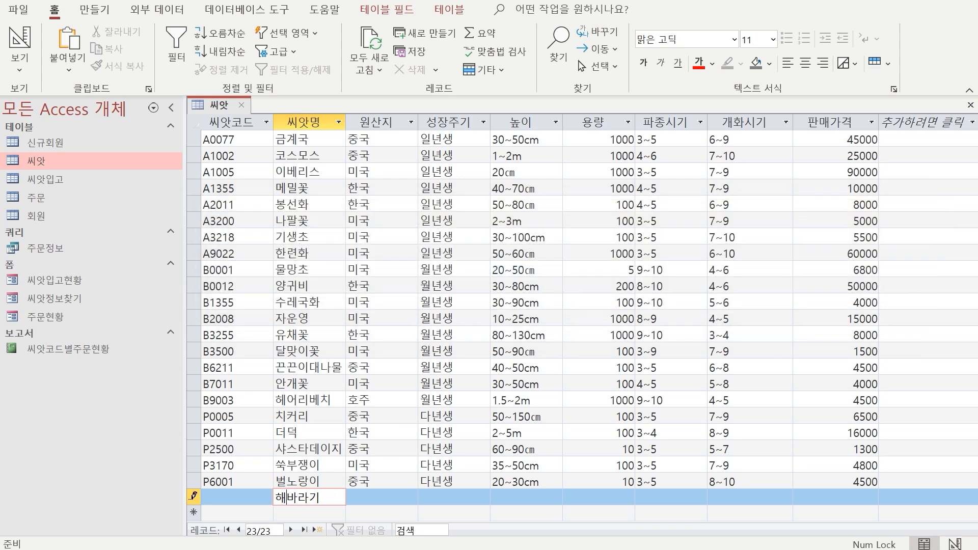
pyautogui.press('Tab')
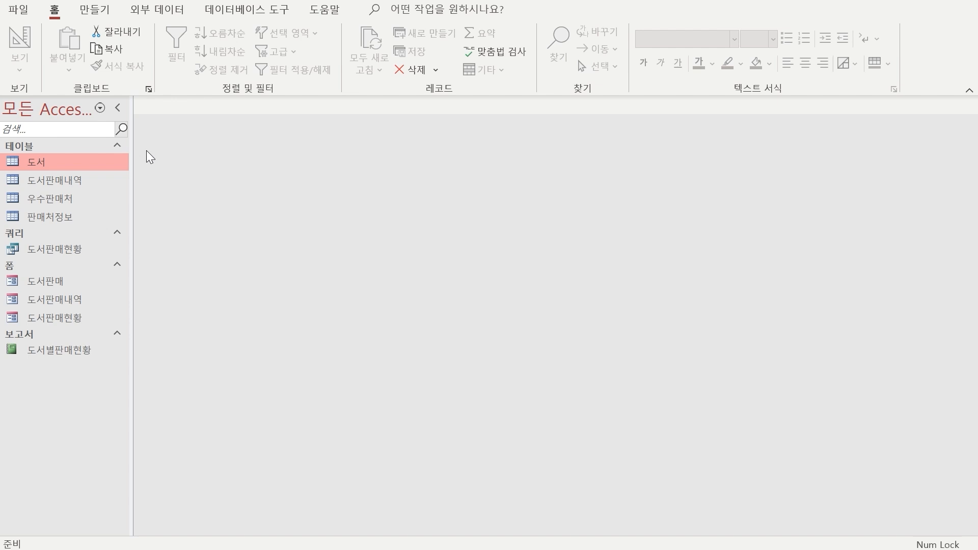
# Step: Set the 도서판매내역 table's sort order to "판매일자 desc" in its design, save it and open the table's records
pyautogui.rightClick(90, 181)
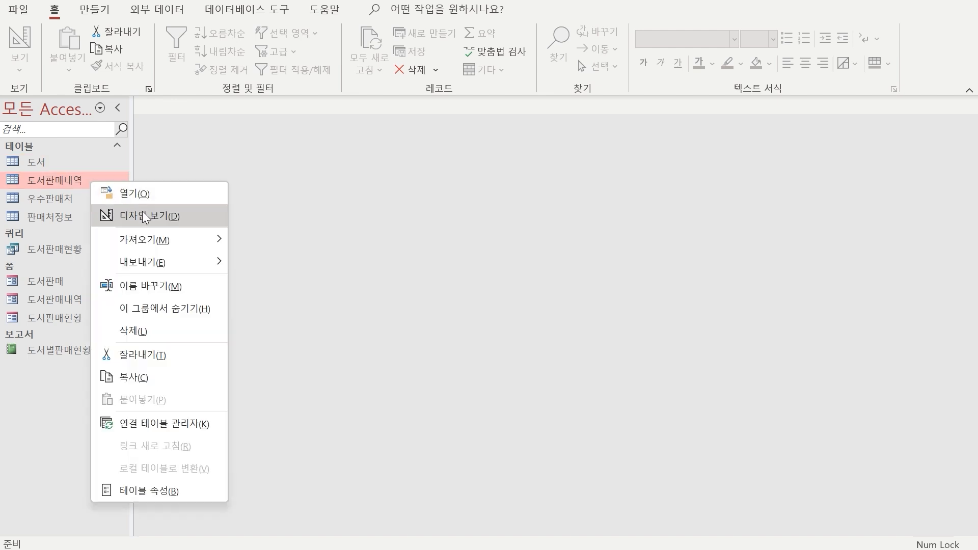
pyautogui.click(142, 213)
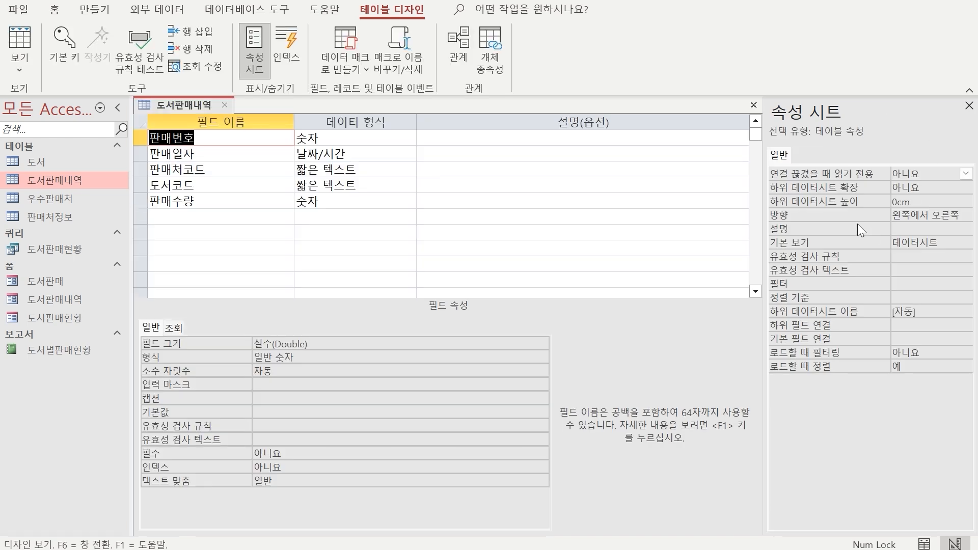
pyautogui.click(933, 366)
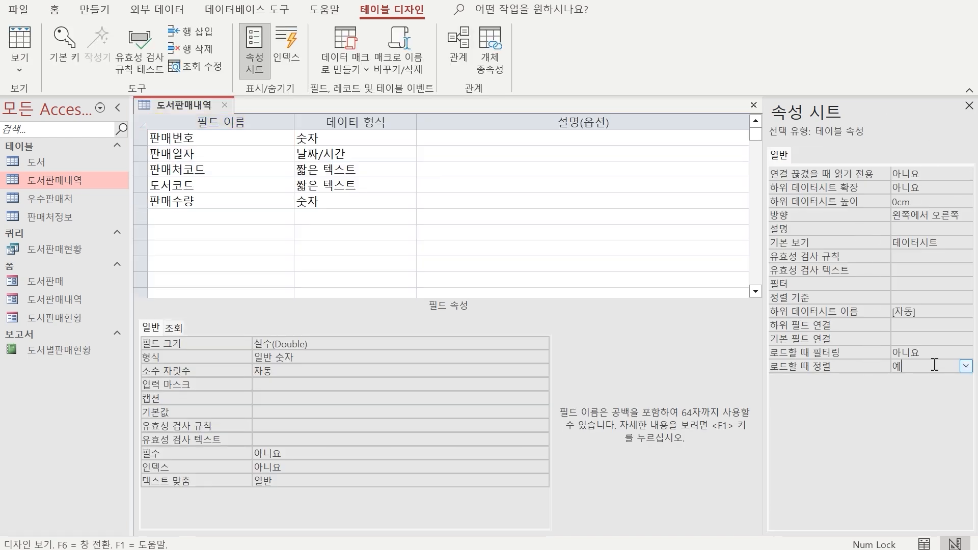
pyautogui.click(896, 299)
pyautogui.write('판매일자 desc')
pyautogui.press('Return')
pyautogui.rightClick(182, 106)
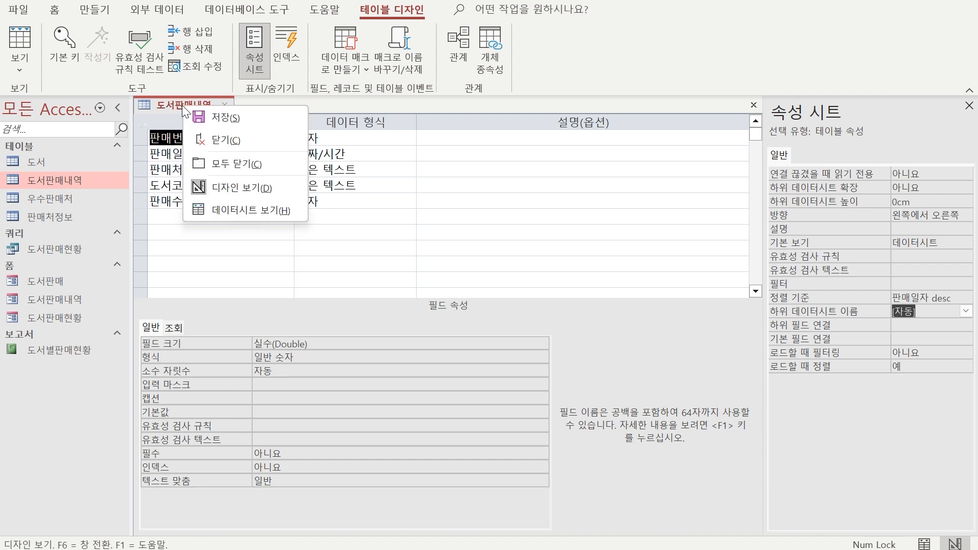
pyautogui.click(189, 116)
pyautogui.doubleClick(71, 175)
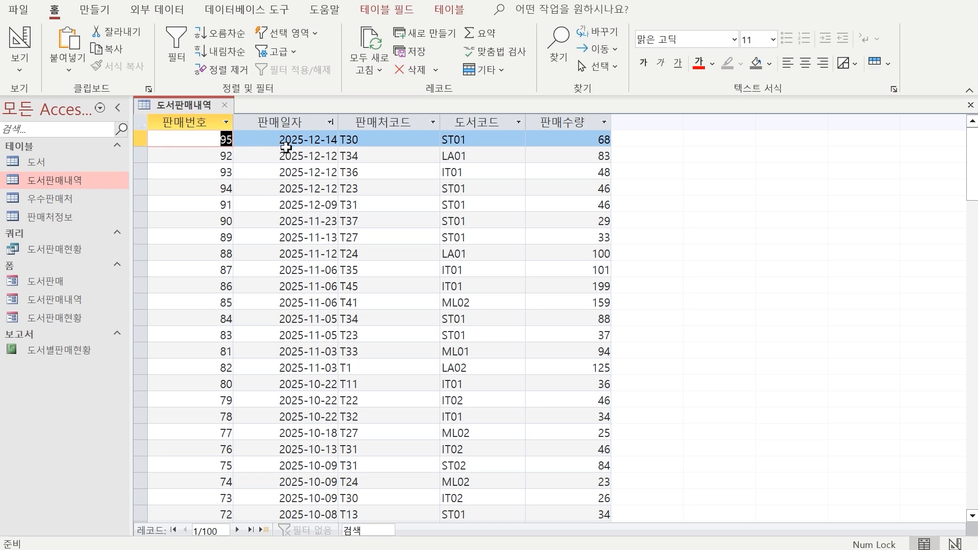
# Step: Change the 도서판매내역 table's sort order to "판매일자 asc" in its design, save it and reopen the records
pyautogui.rightClick(67, 181)
pyautogui.click(100, 214)
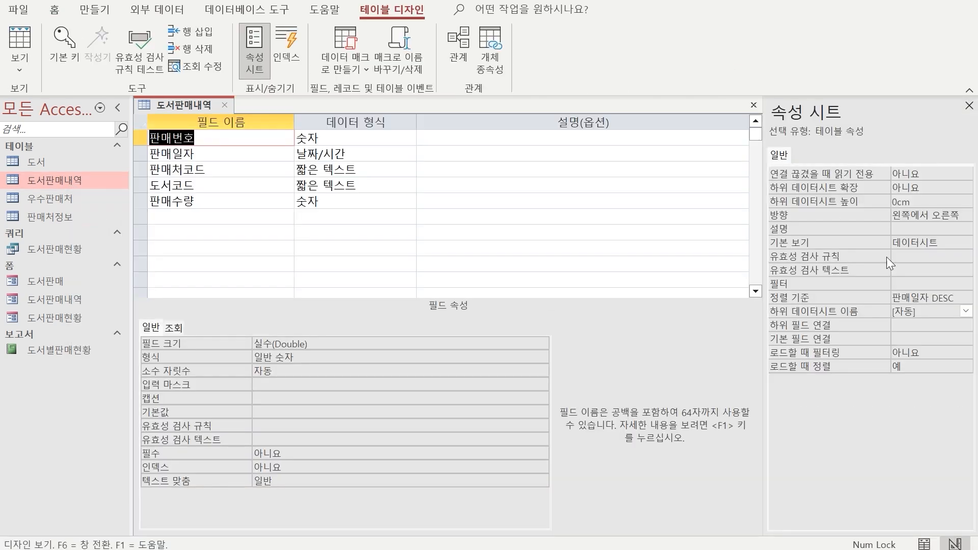
pyautogui.moveTo(933, 298); pyautogui.dragTo(961, 295)
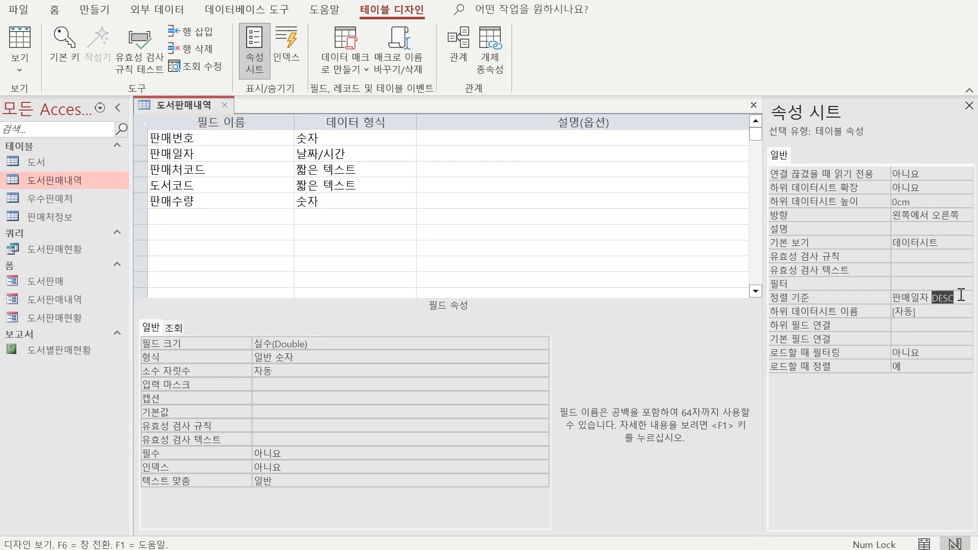
pyautogui.write('asc')
pyautogui.press('Return')
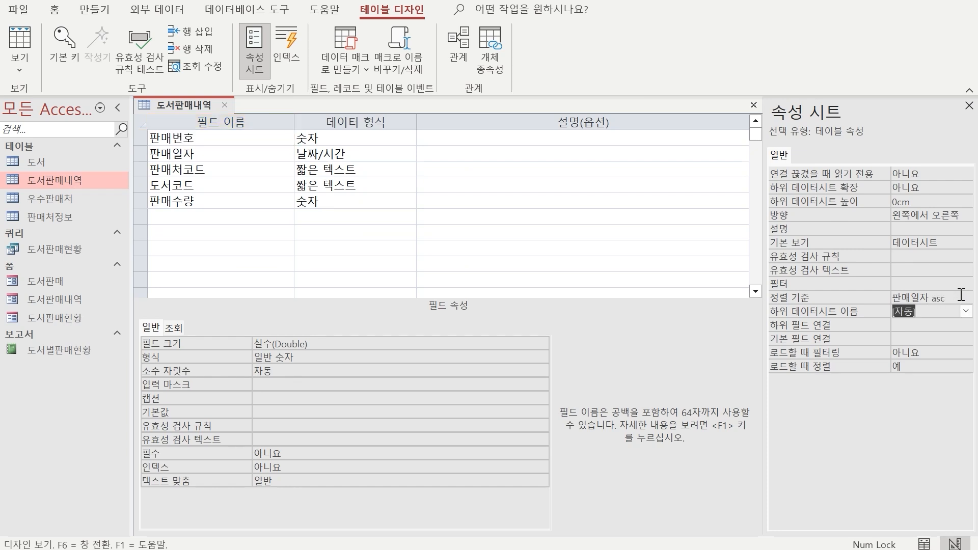
pyautogui.rightClick(182, 103)
pyautogui.click(224, 118)
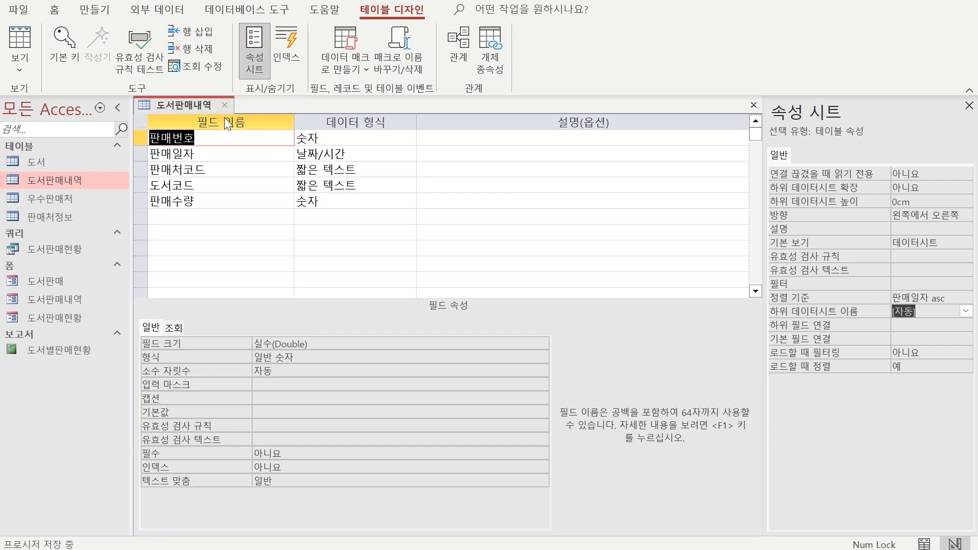
pyautogui.doubleClick(56, 183)
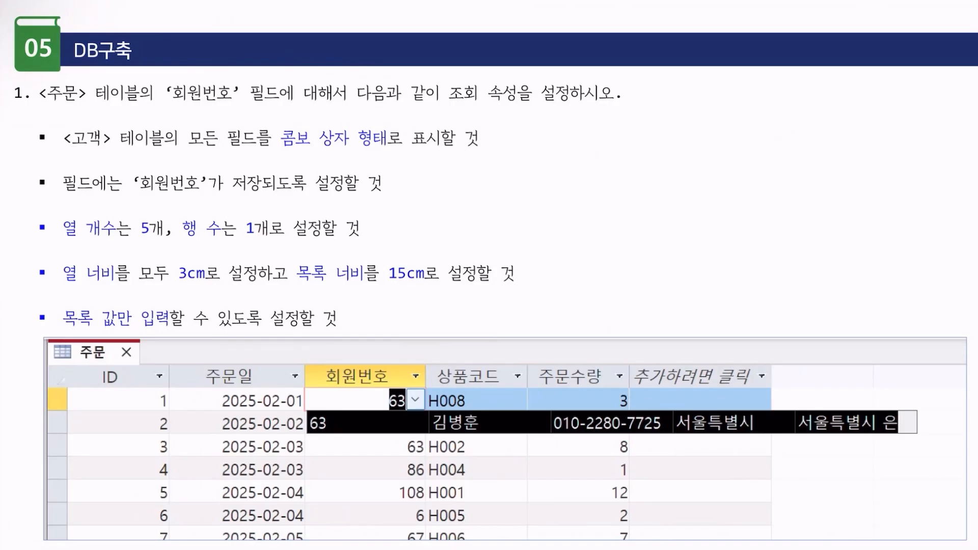
pyautogui.moveTo(169, 109); pyautogui.dragTo(243, 108)
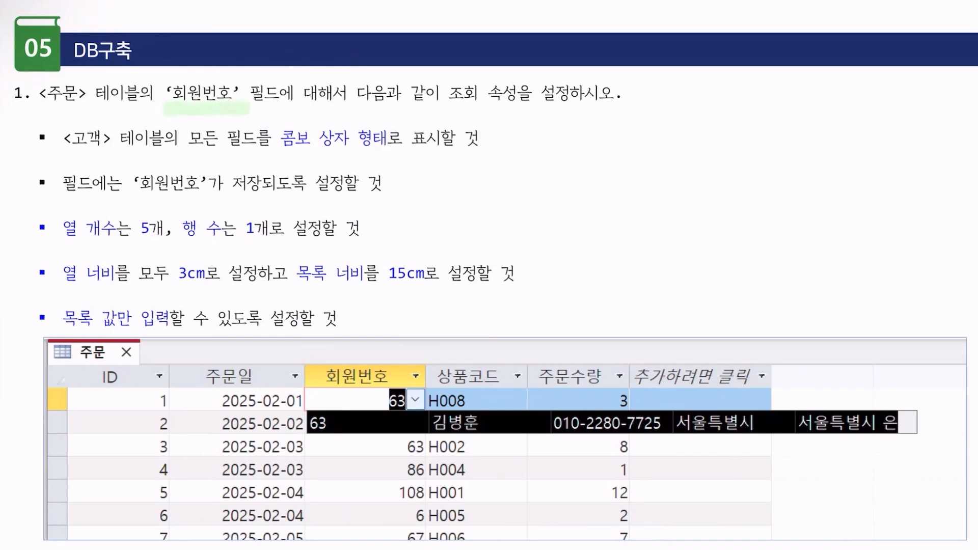
pyautogui.moveTo(446, 109); pyautogui.dragTo(523, 108)
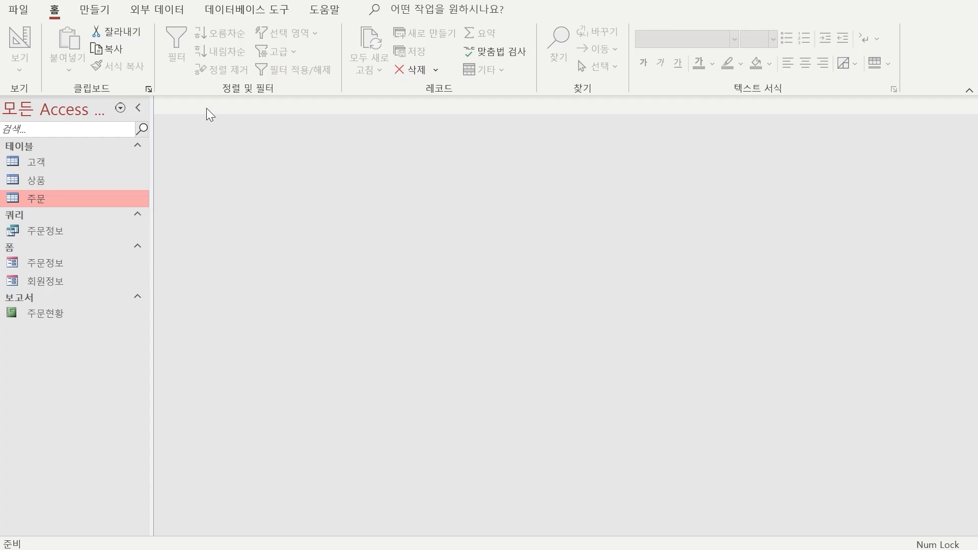
# Step: Open the 주문 table in design view and set the 회원번호 field's lookup display control (컨트롤 표시) to 콤보 상자
pyautogui.rightClick(36, 197)
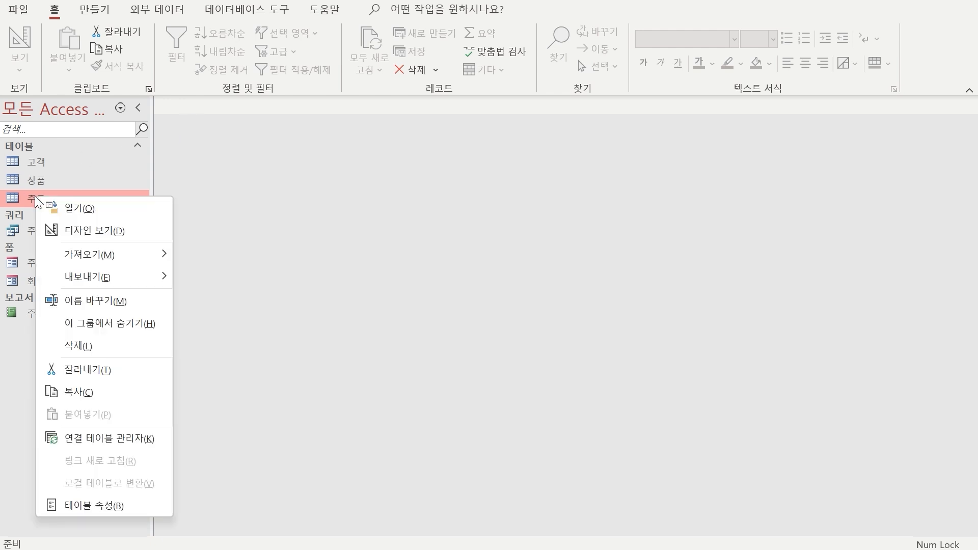
pyautogui.click(112, 233)
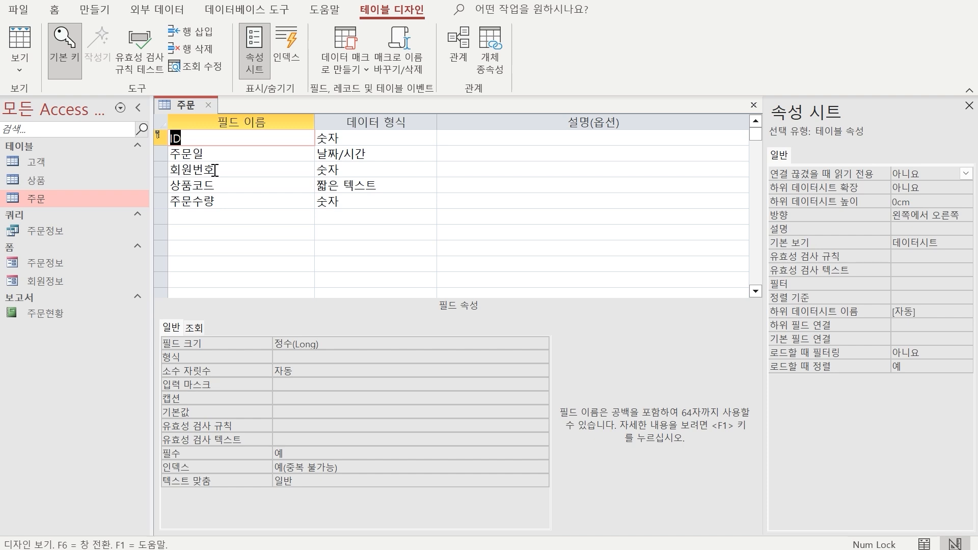
pyautogui.click(215, 171)
pyautogui.click(195, 326)
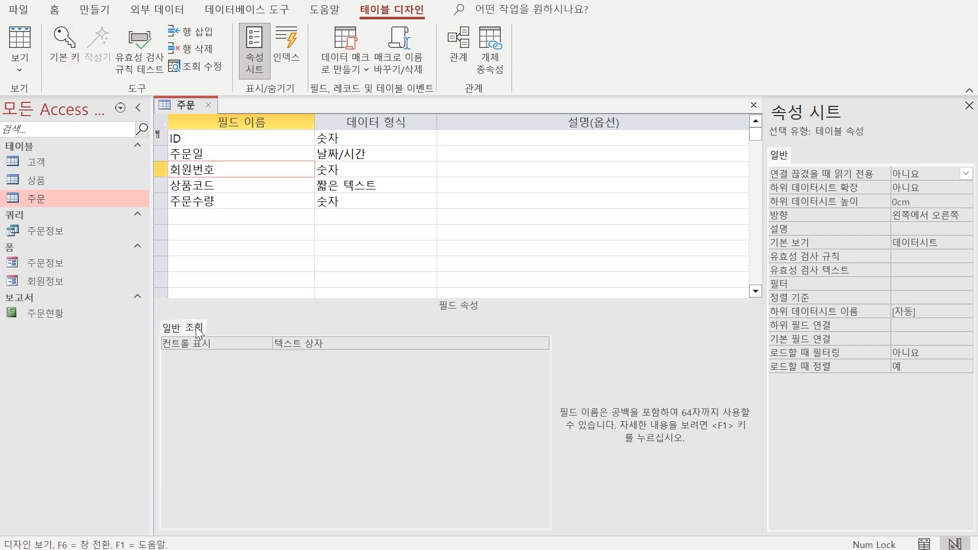
pyautogui.click(549, 344)
pyautogui.click(543, 343)
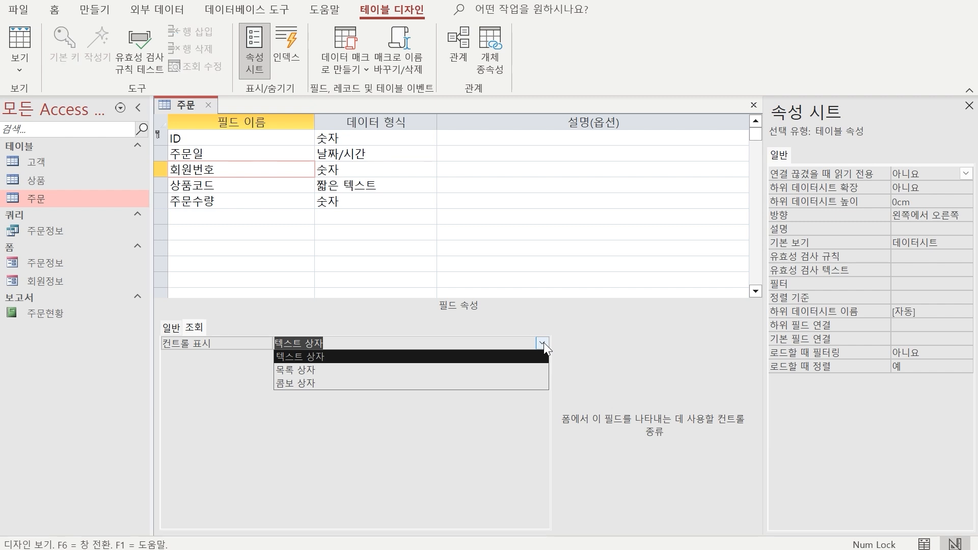
pyautogui.click(348, 384)
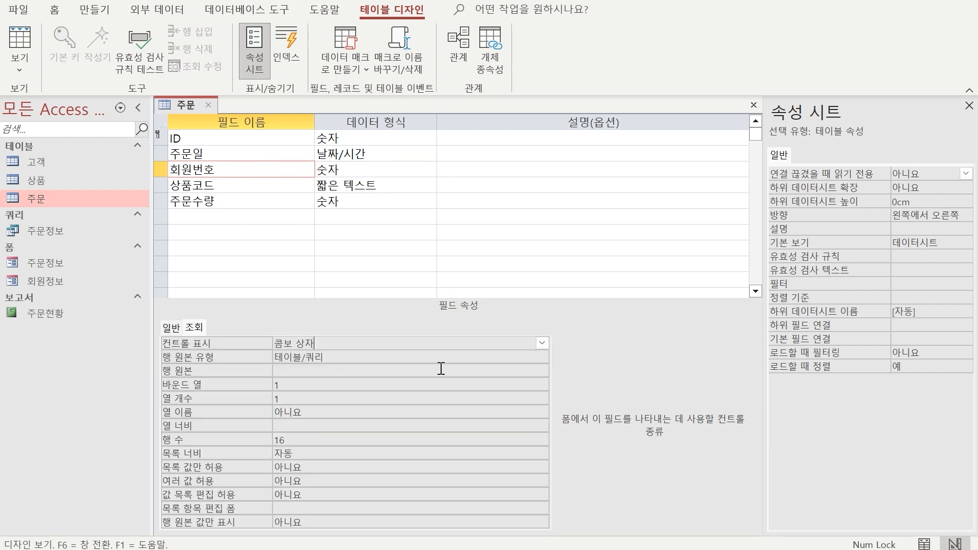
# Step: Build the 회원번호 lookup's row source (행 원본) as a query returning all fields of the 고객 table, and save it back to the property
pyautogui.click(443, 370)
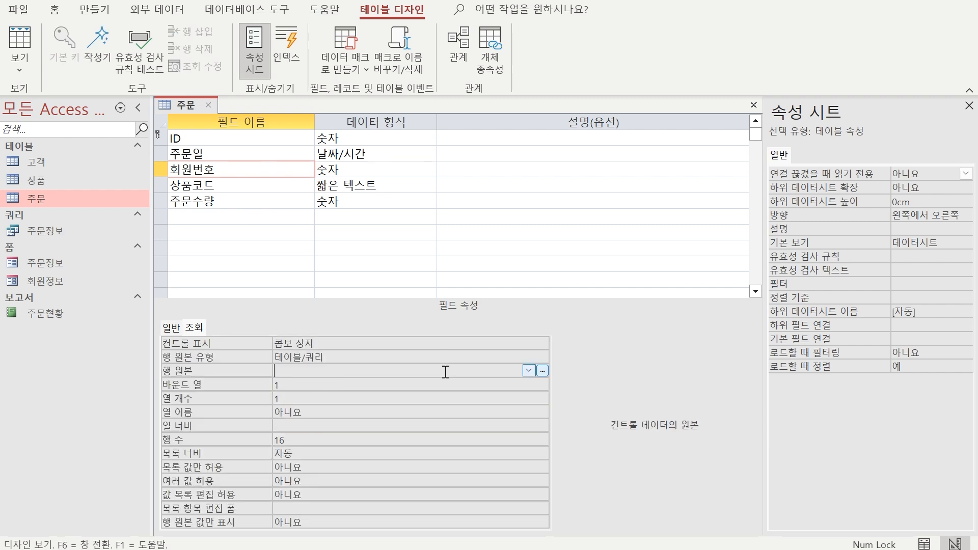
pyautogui.click(543, 375)
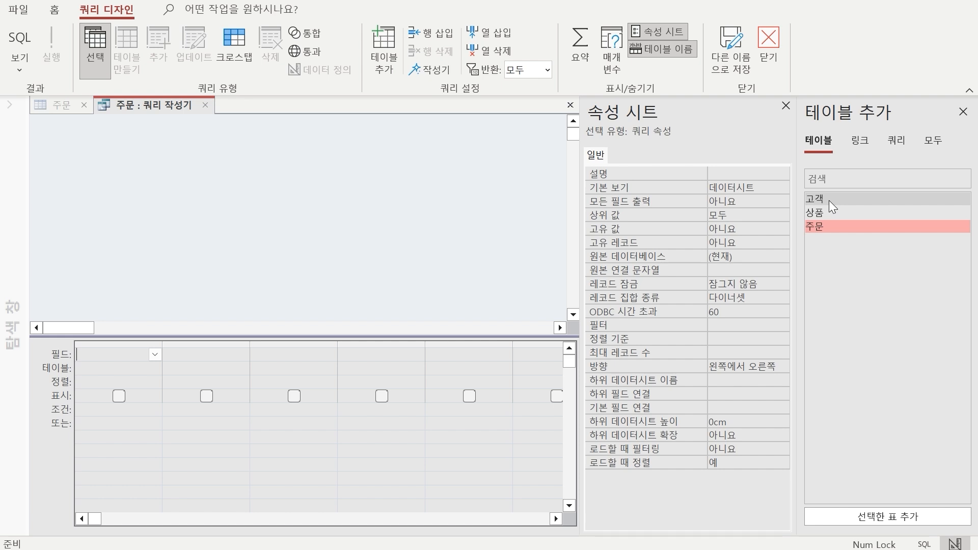
pyautogui.doubleClick(829, 200)
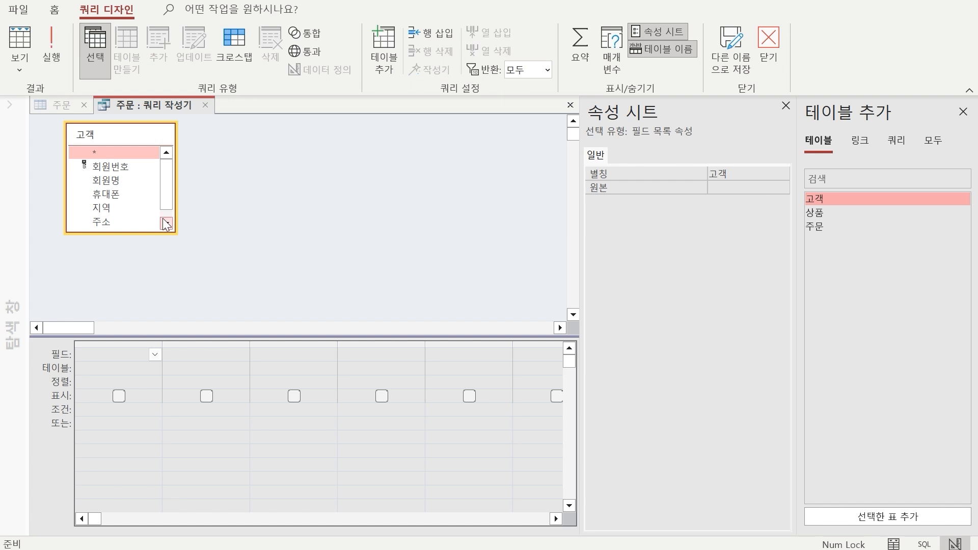
pyautogui.doubleClick(99, 155)
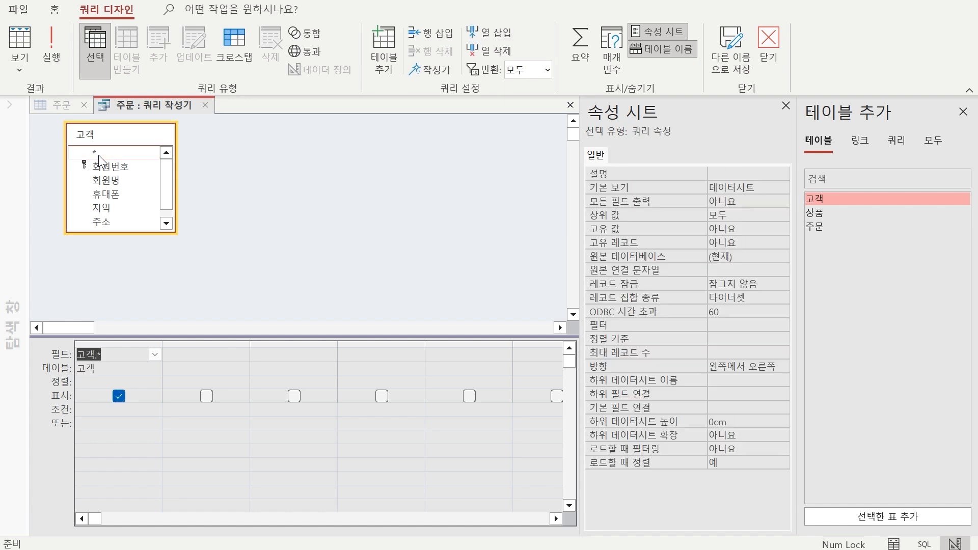
pyautogui.click(204, 105)
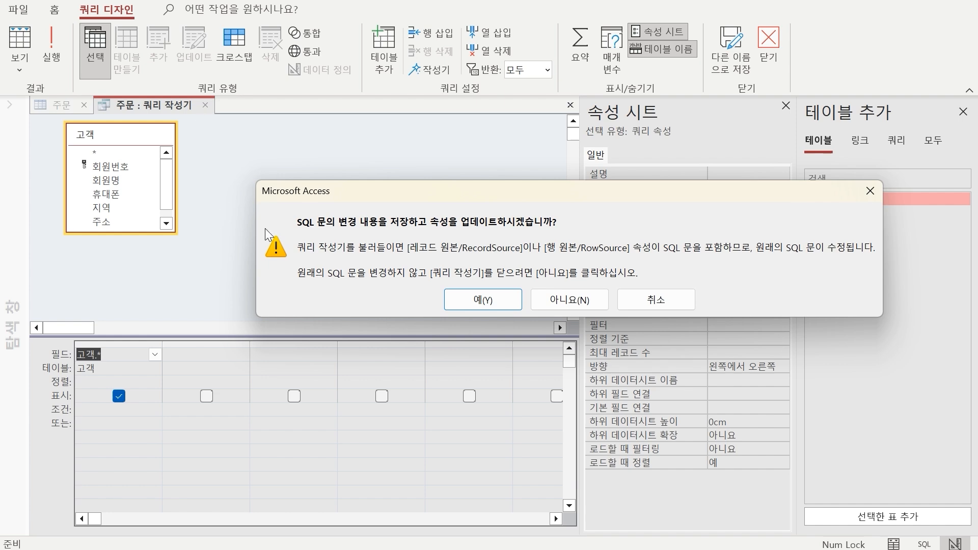
pyautogui.click(484, 301)
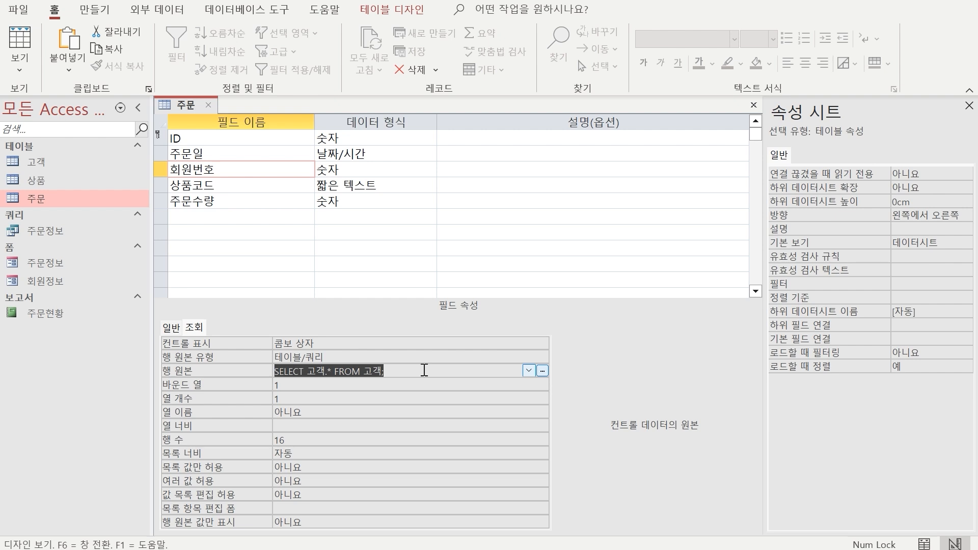
# Step: Check the bound column (바운드 열) against the field order in the 고객 table's records, and return to the 주문 design
pyautogui.click(431, 386)
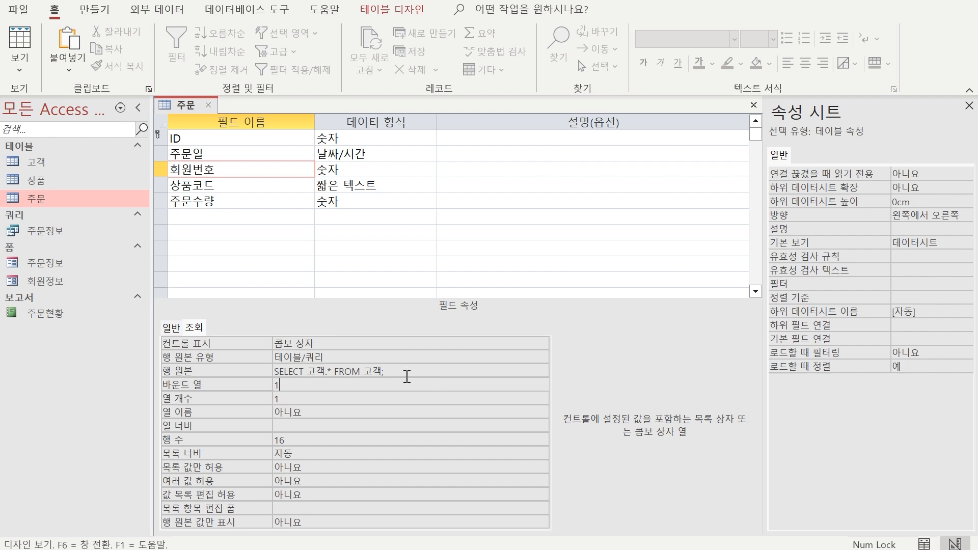
pyautogui.doubleClick(56, 158)
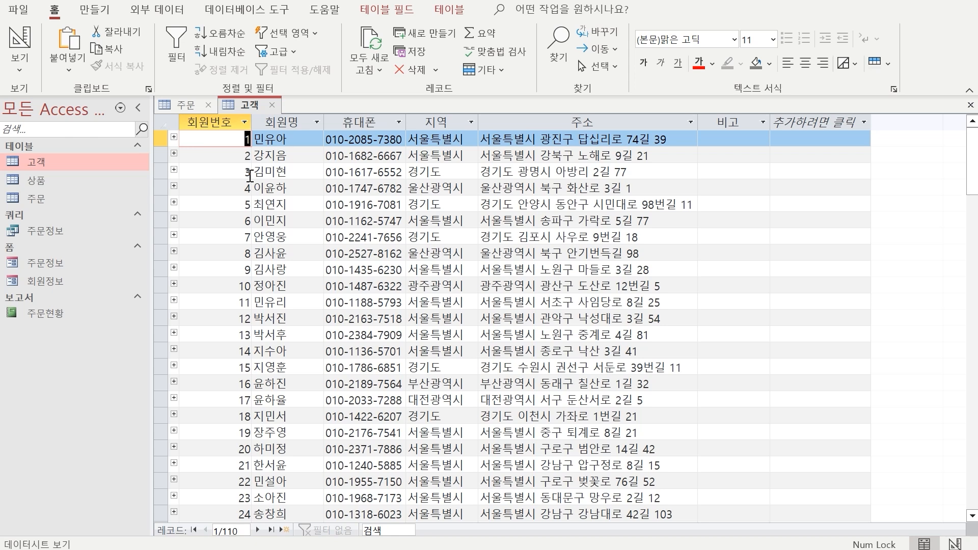
pyautogui.click(180, 105)
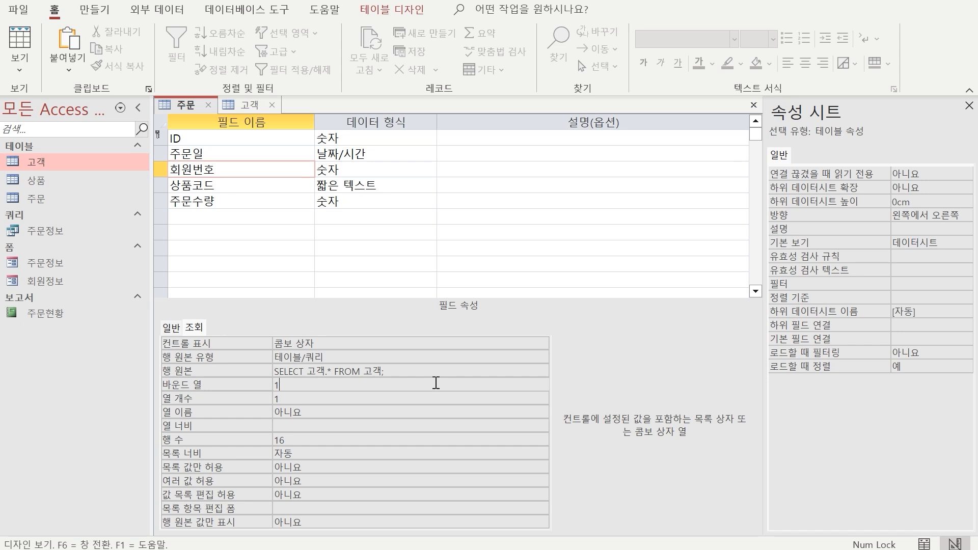
# Step: Set the 회원번호 lookup's column count (열 개수) to 5 and its column widths (열 너비) to 3cm for each column
pyautogui.click(305, 399)
pyautogui.click(271, 400)
pyautogui.write('5')
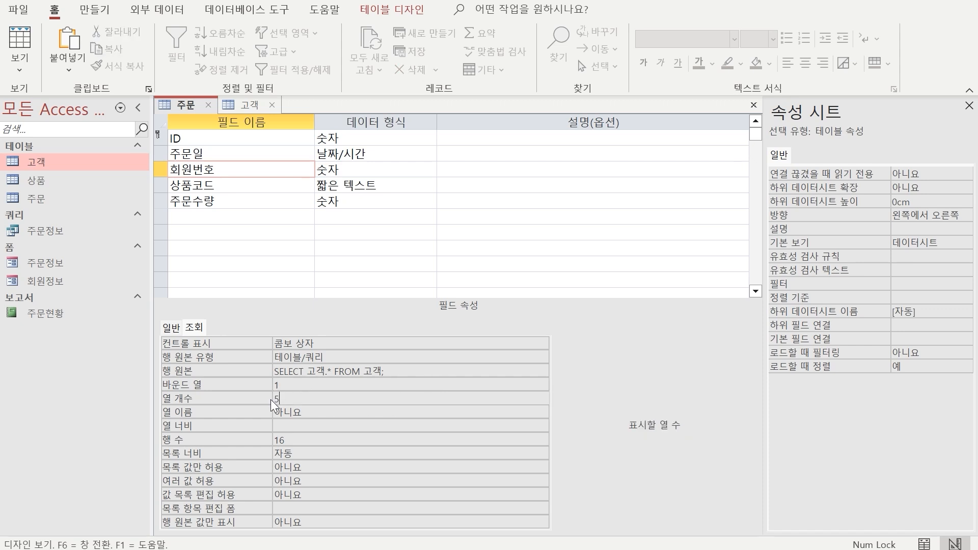
pyautogui.press('Return')
pyautogui.click(297, 425)
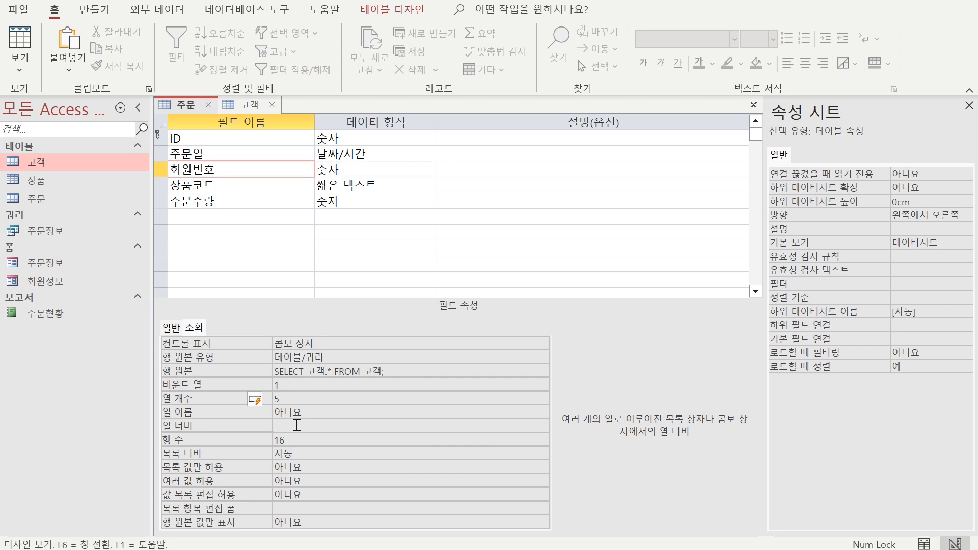
pyautogui.write('3;3;3;3;3')
pyautogui.press('Return')
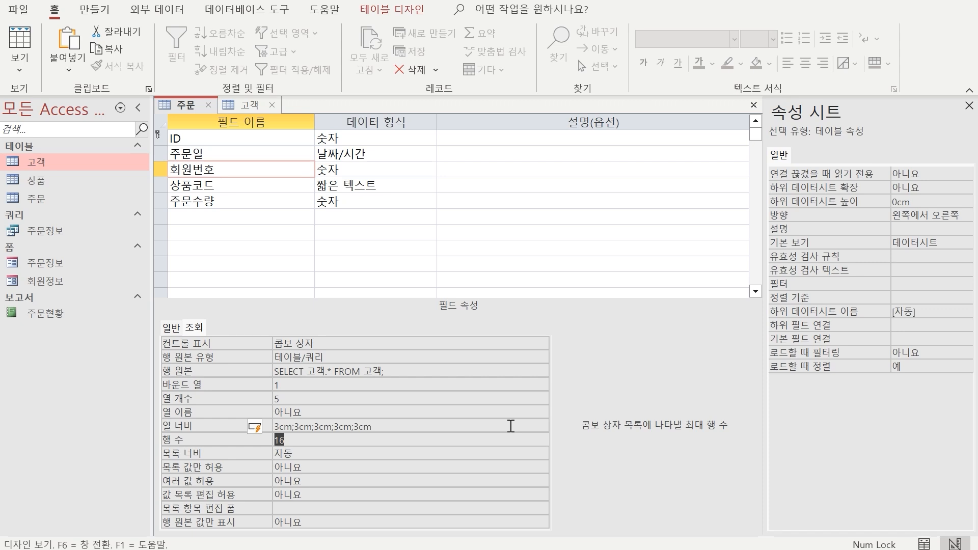
# Step: Set the 회원번호 lookup's 행 수 to 1 and its list width (목록 너비) to 15cm
pyautogui.write('1')
pyautogui.press('Return')
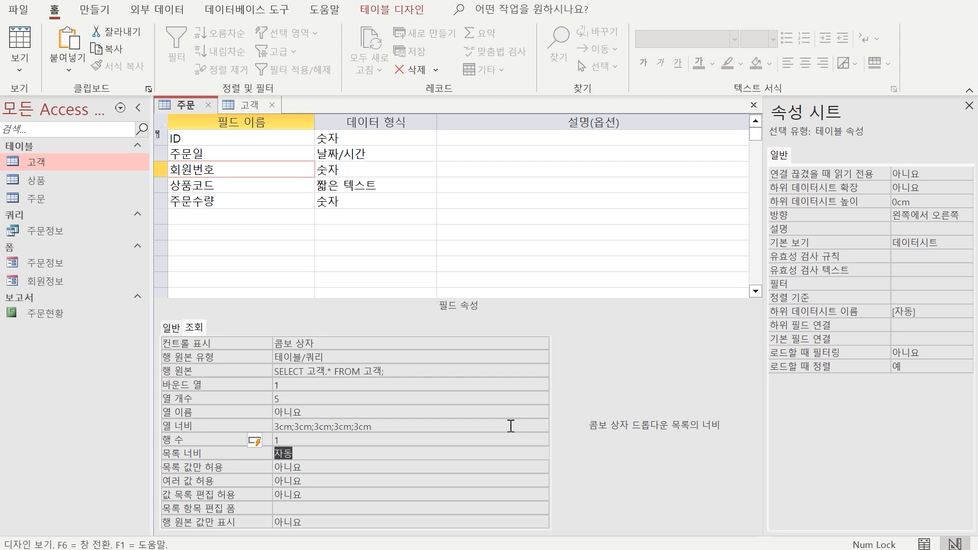
pyautogui.write('15cm')
pyautogui.press('Return')
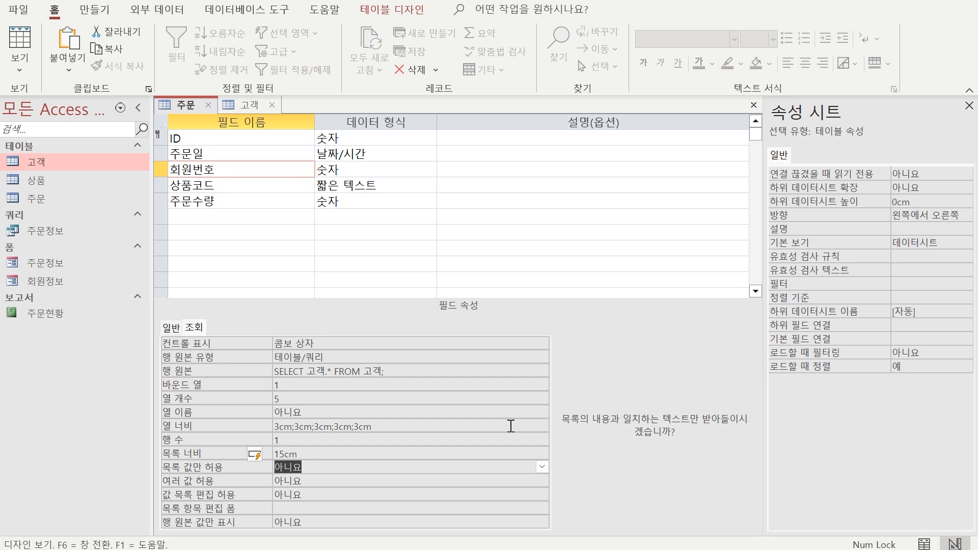
# Step: Set 목록 값만 허용 to 예 for the 회원번호 lookup and save the 주문 table design
pyautogui.click(543, 467)
pyautogui.click(351, 479)
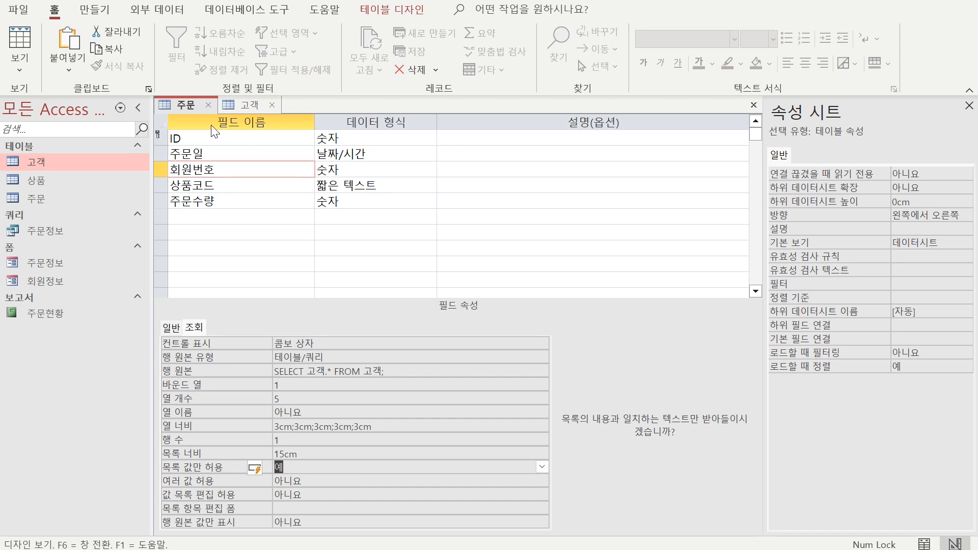
pyautogui.rightClick(187, 106)
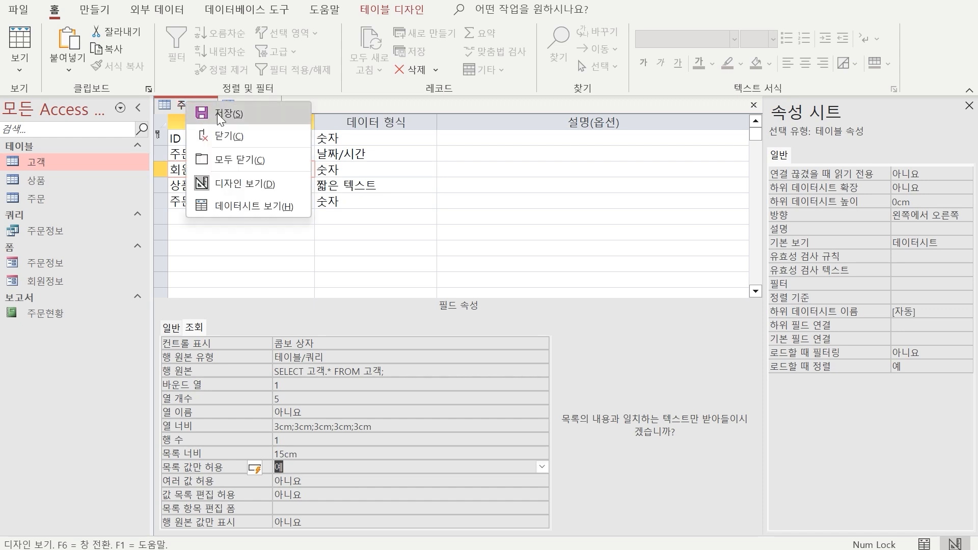
pyautogui.click(217, 113)
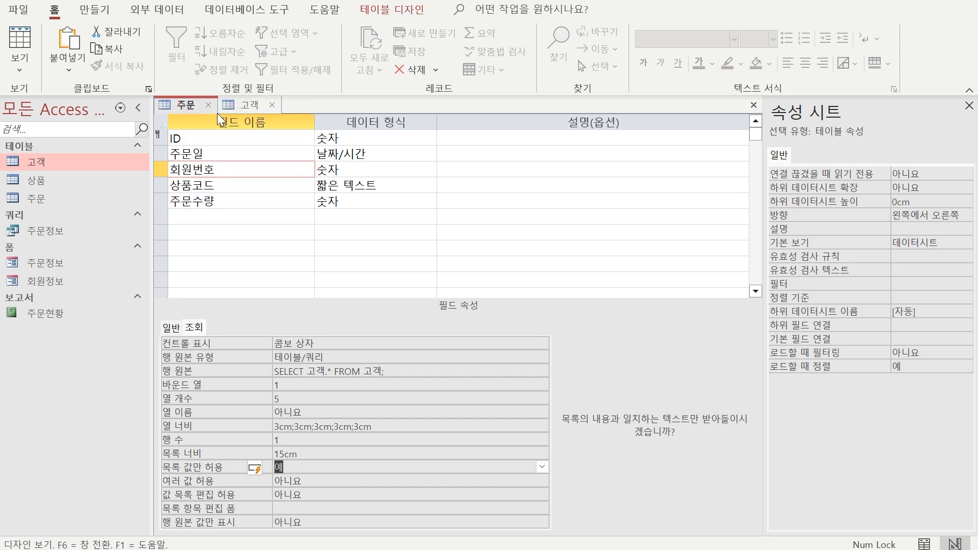
# Step: Open the 주문 table's records and expand the 회원번호 combo box of the first record to check it
pyautogui.doubleClick(33, 197)
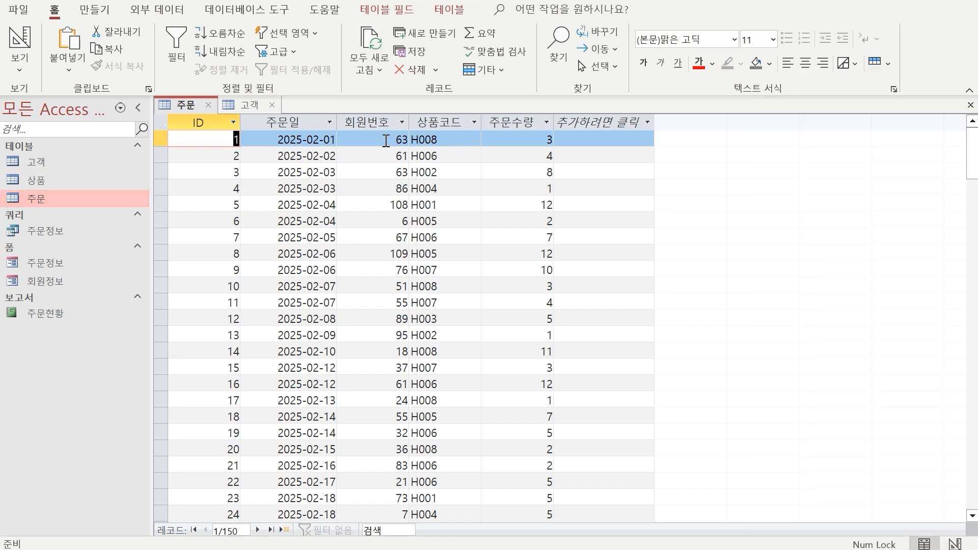
pyautogui.click(387, 141)
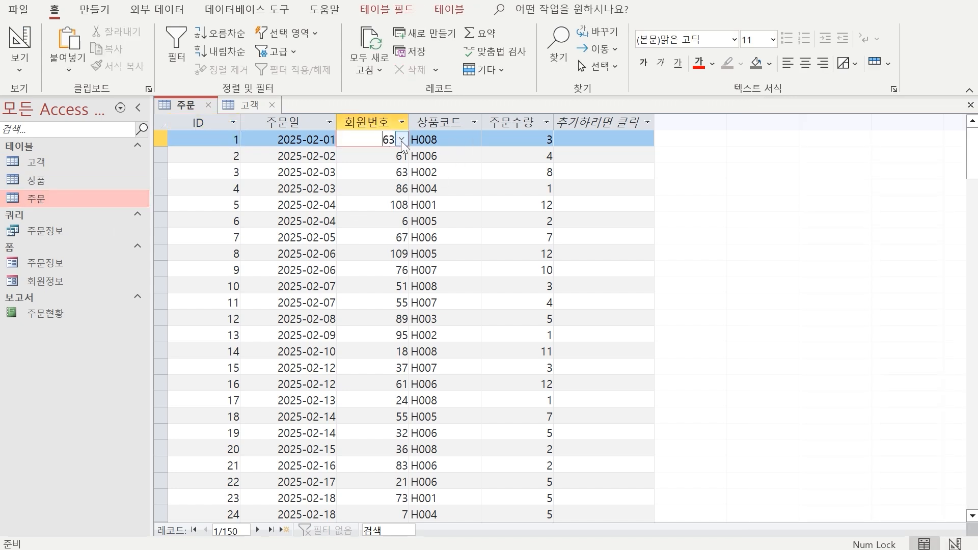
pyautogui.click(401, 139)
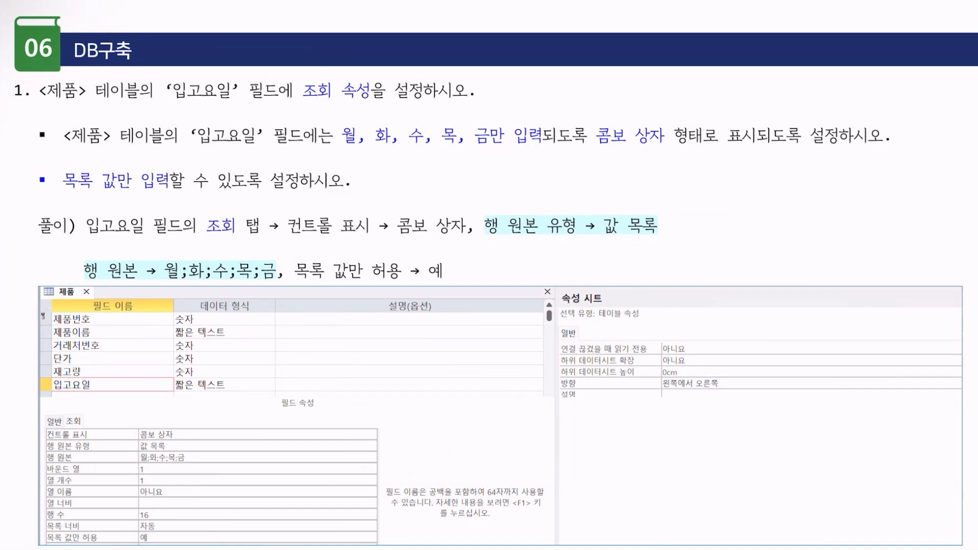
pyautogui.moveTo(481, 242); pyautogui.dragTo(663, 243)
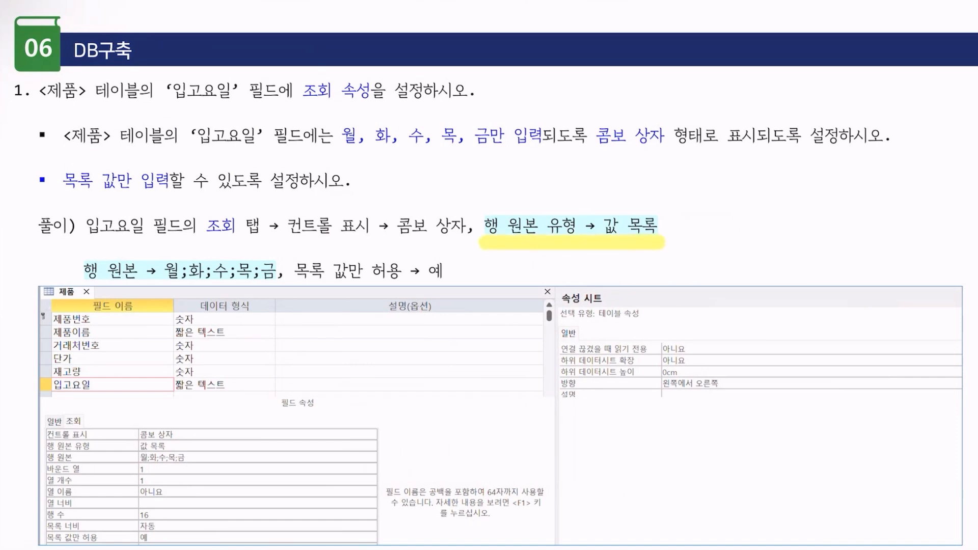
pyautogui.moveTo(162, 285); pyautogui.dragTo(278, 285)
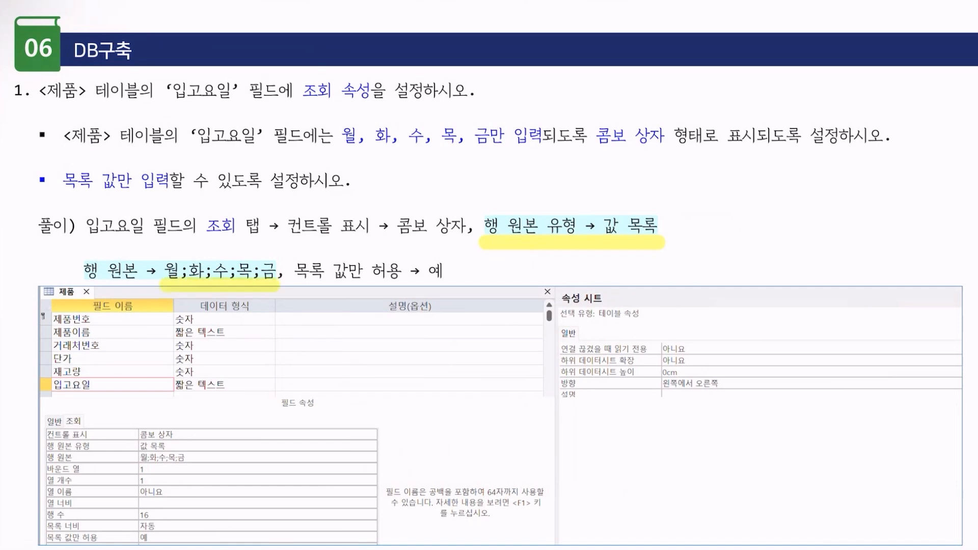
pyautogui.moveTo(293, 284); pyautogui.dragTo(446, 284)
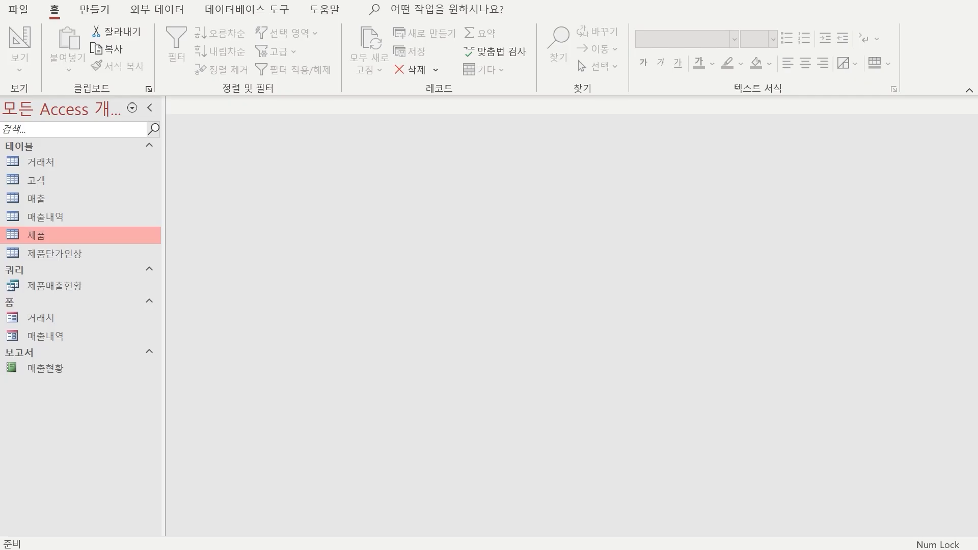
# Step: Open the 제품 table in design view and set the 입고요일 field's lookup display control (컨트롤 표시) to 콤보 상자
pyautogui.rightClick(42, 240)
pyautogui.click(106, 268)
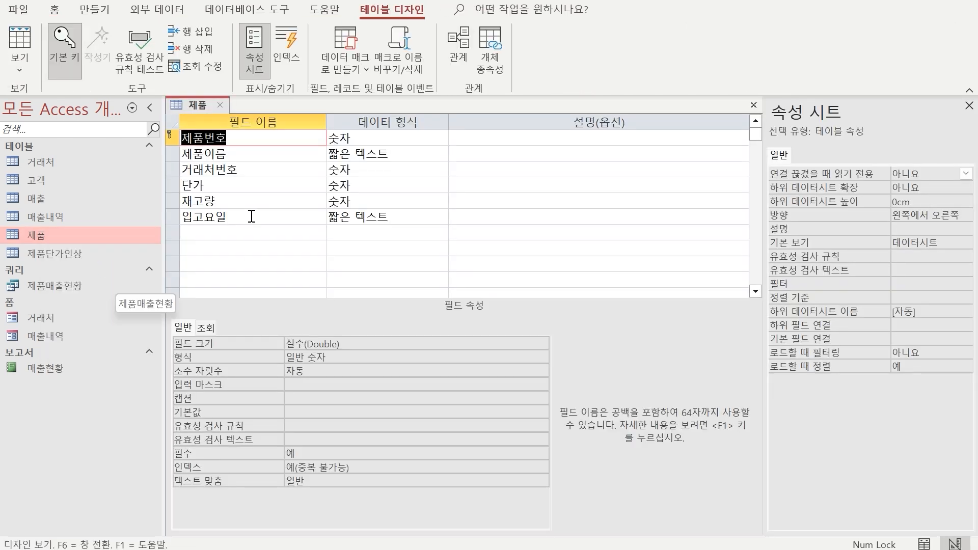
pyautogui.click(253, 216)
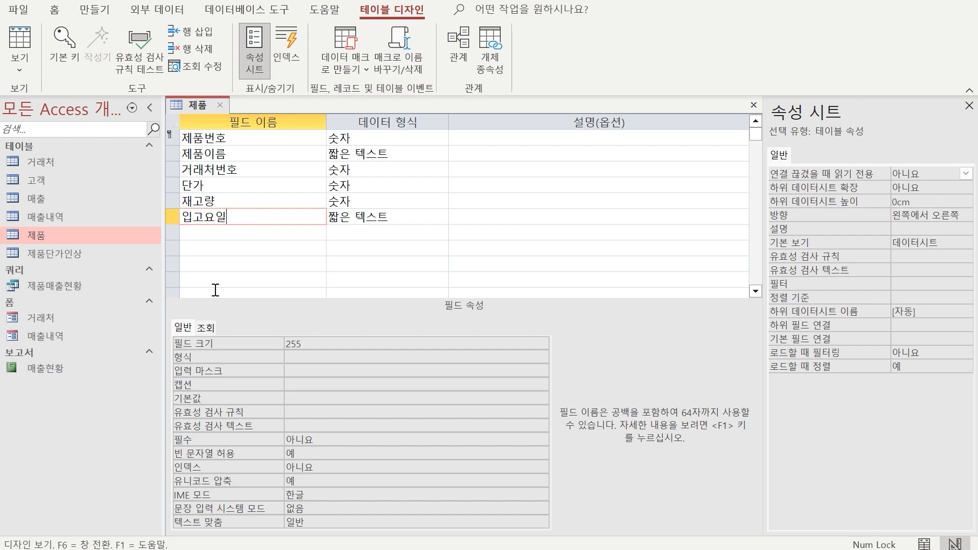
pyautogui.click(207, 326)
pyautogui.click(507, 344)
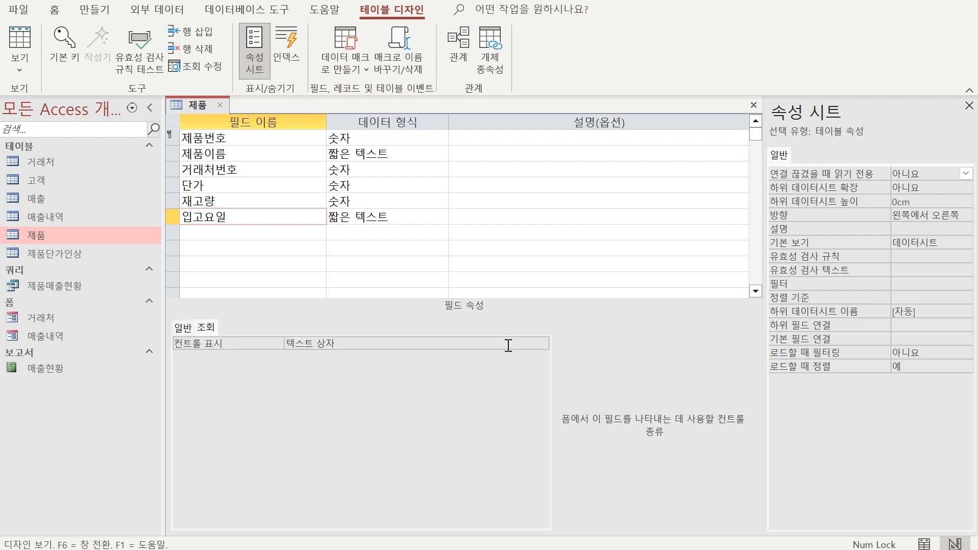
pyautogui.click(542, 342)
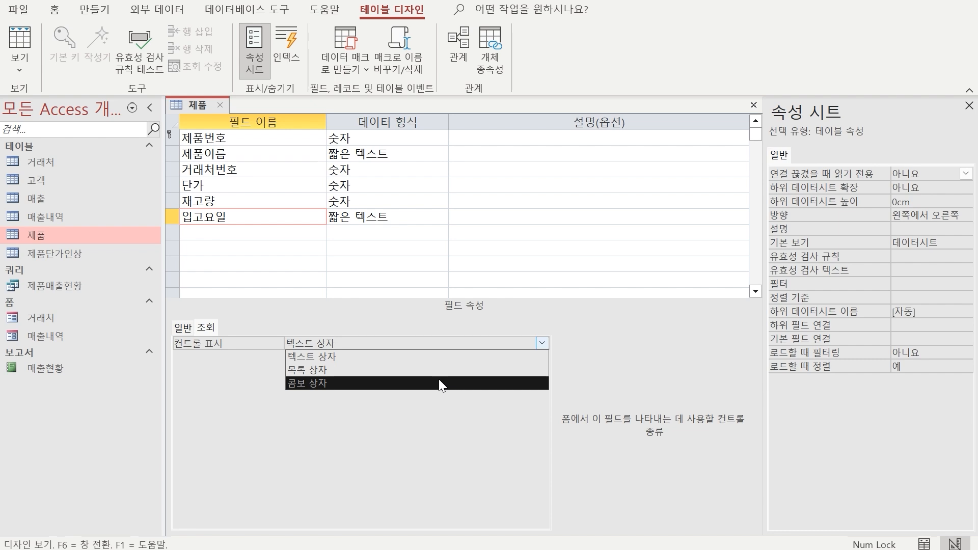
pyautogui.click(439, 384)
# Step: Set the 입고요일 lookup's row source type (행 원본 유형) to 값 목록
pyautogui.click(405, 355)
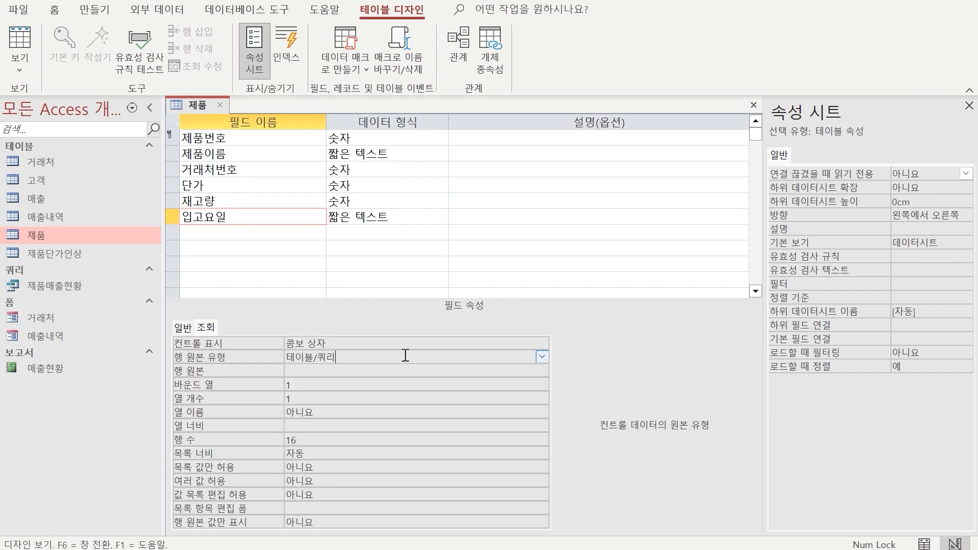
pyautogui.click(542, 356)
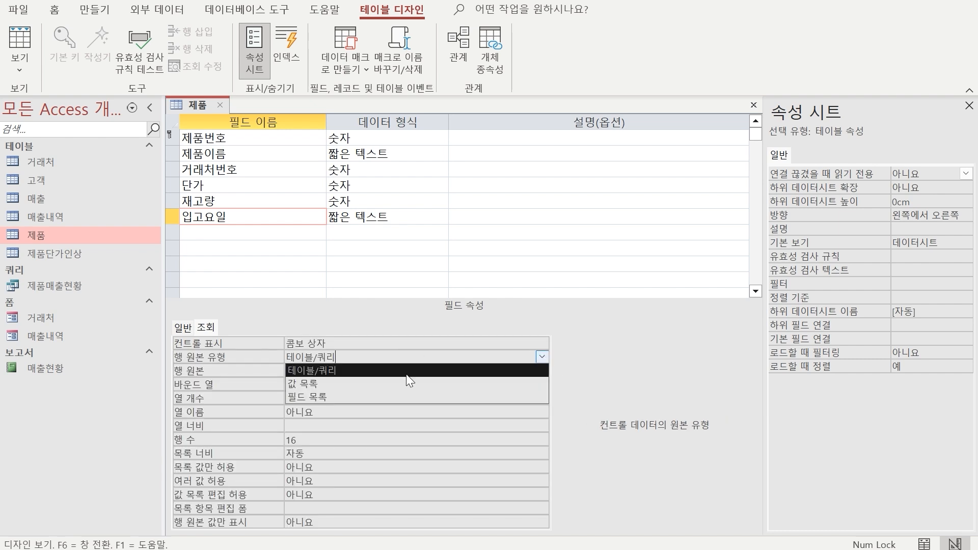
pyautogui.click(359, 380)
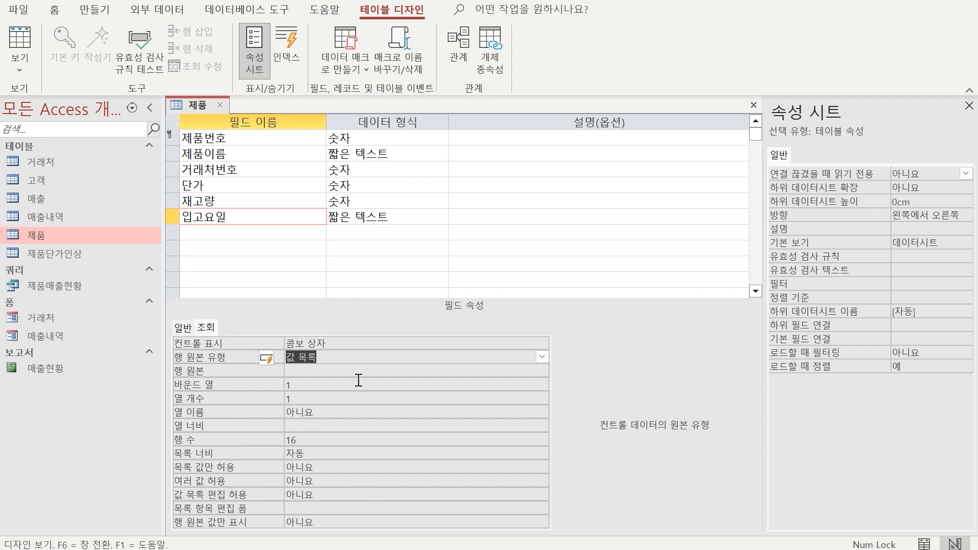
# Step: Enter 월;화;수;목;금 as the 입고요일 lookup's row source (행 원본) and set 목록 값만 허용 to 예
pyautogui.click(356, 369)
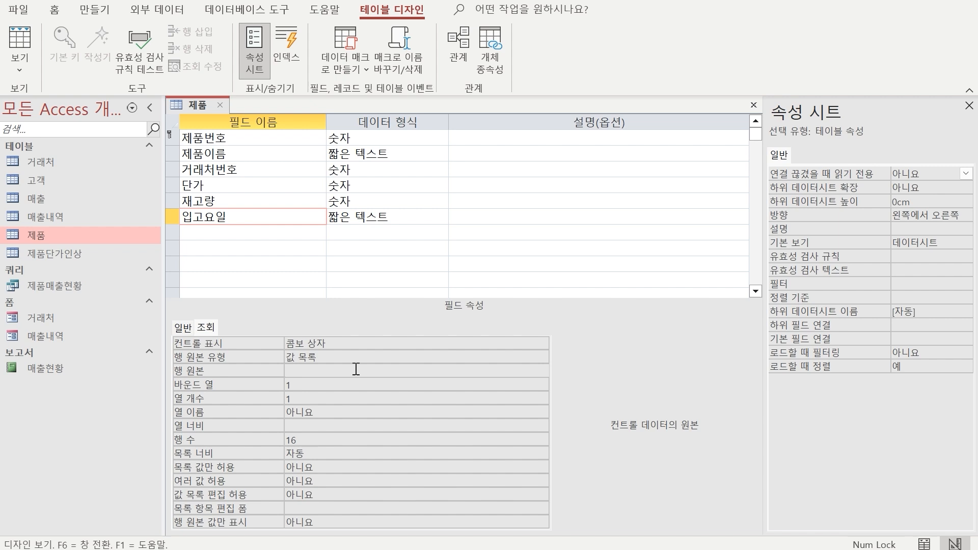
pyautogui.write('월;화;수;목;금')
pyautogui.press('Return')
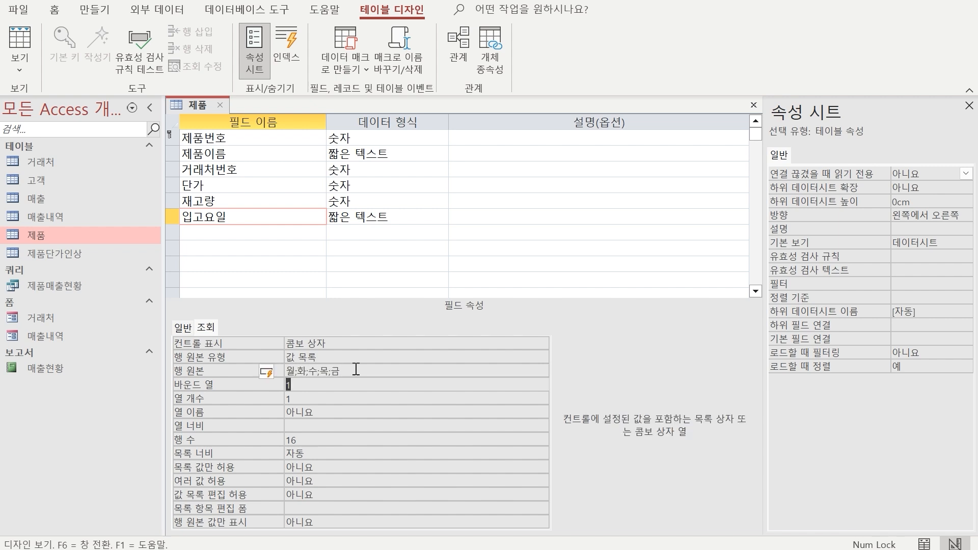
pyautogui.click(490, 465)
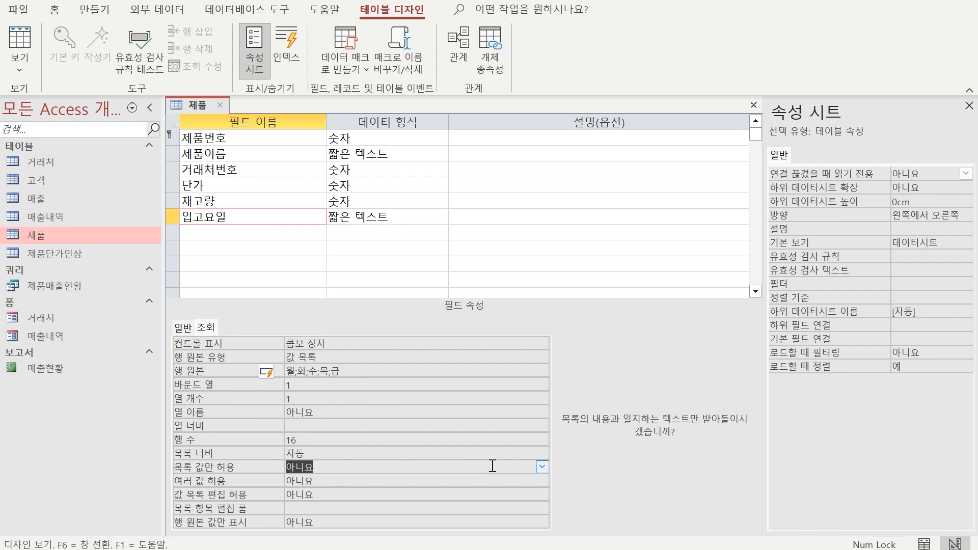
pyautogui.click(542, 467)
pyautogui.click(341, 481)
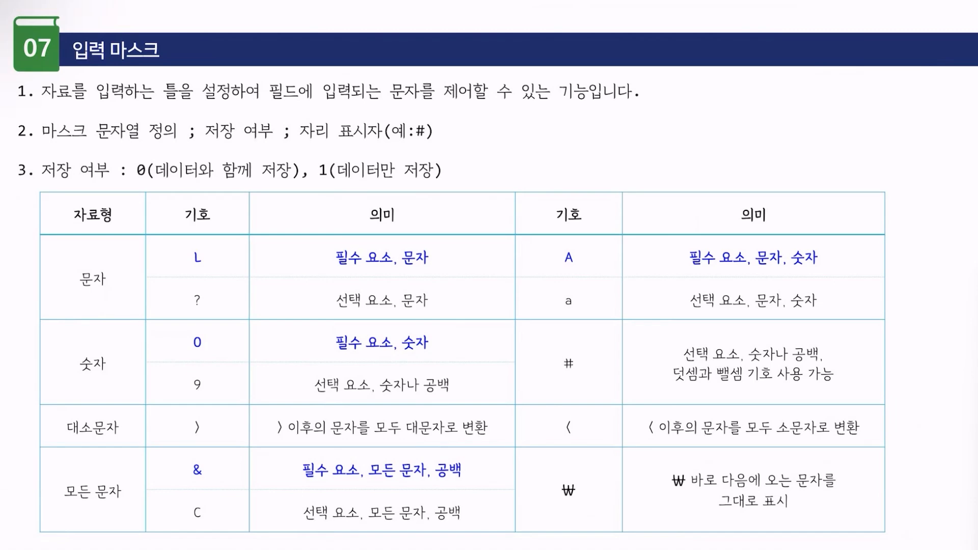
pyautogui.moveTo(39, 107); pyautogui.dragTo(228, 107)
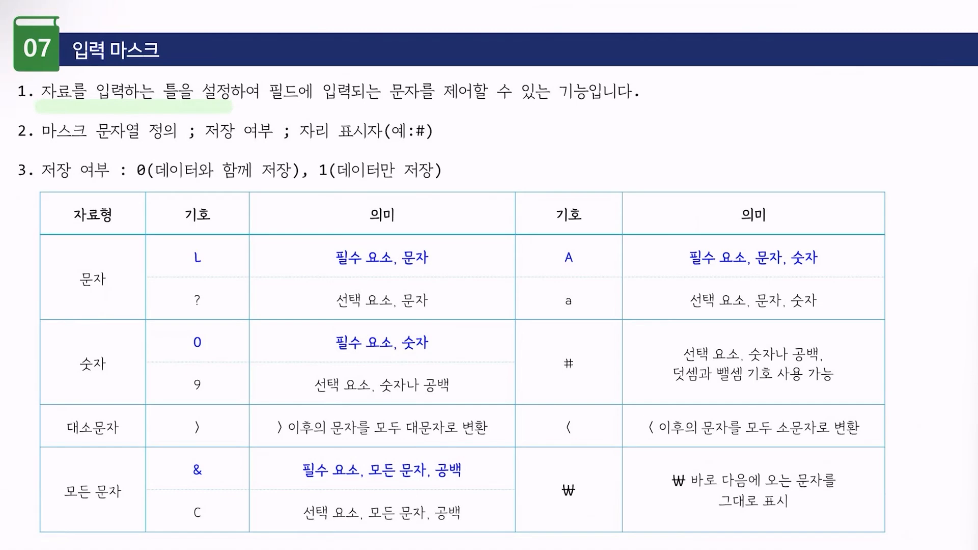
pyautogui.moveTo(37, 148); pyautogui.dragTo(175, 150)
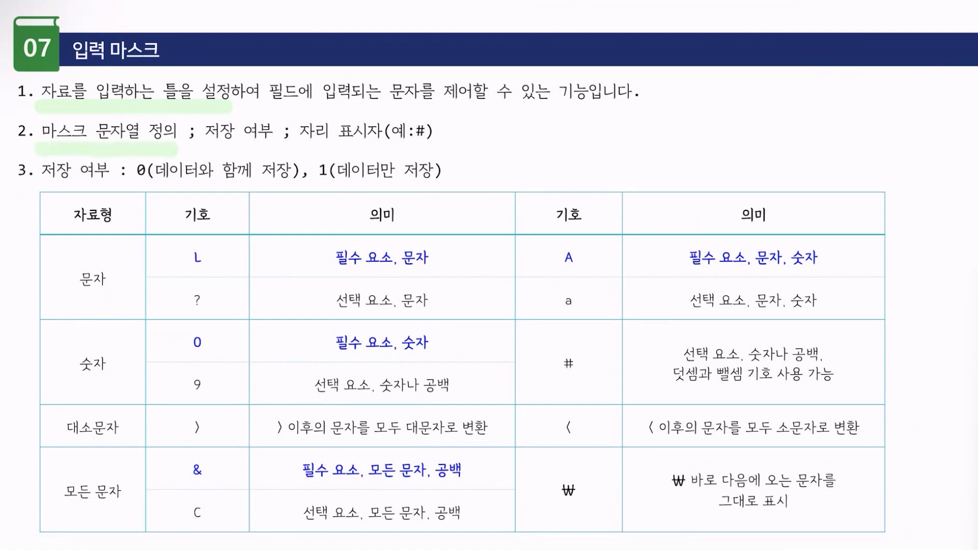